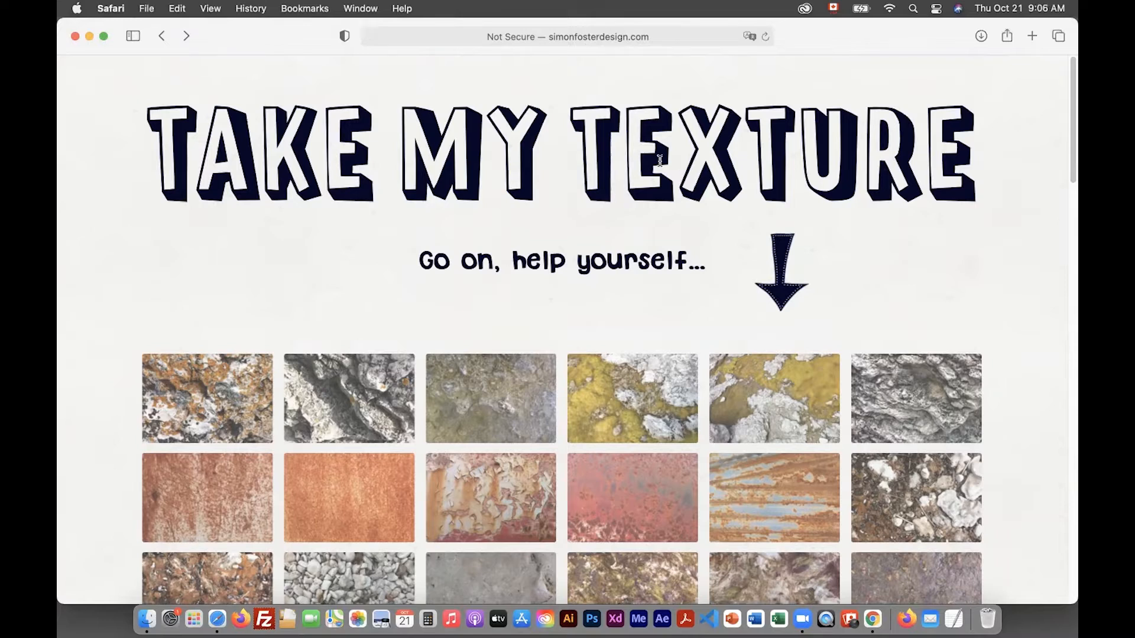
# Step: Browse the free texture gallery and view the red peeling-paint texture at full size before returning to the gallery
pyautogui.scroll(-5, 588, 211)
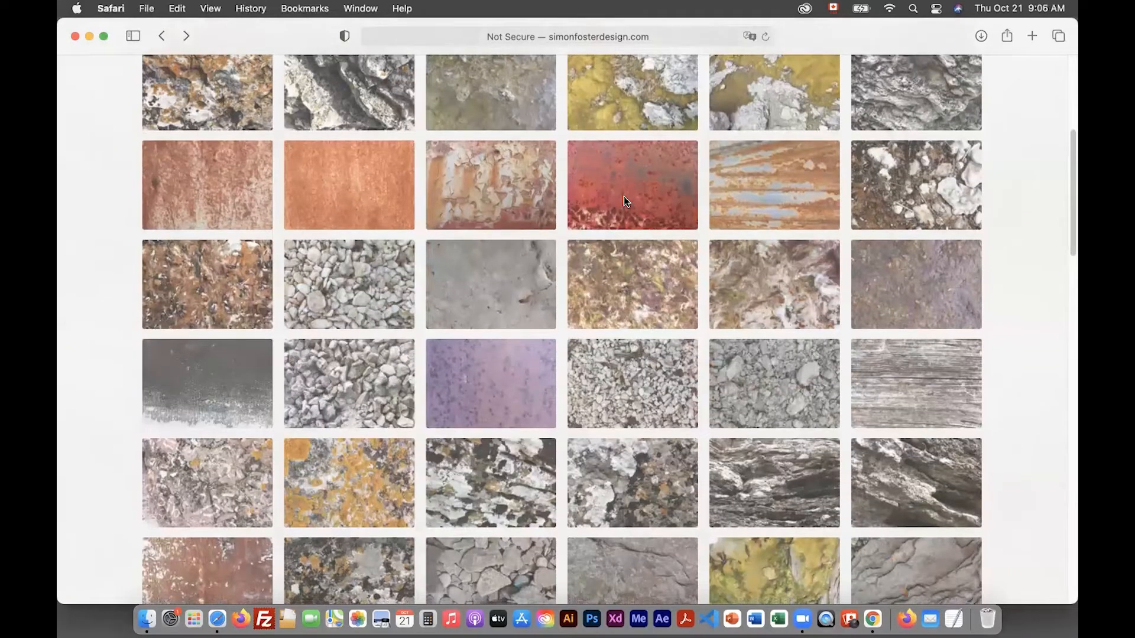
pyautogui.click(622, 209)
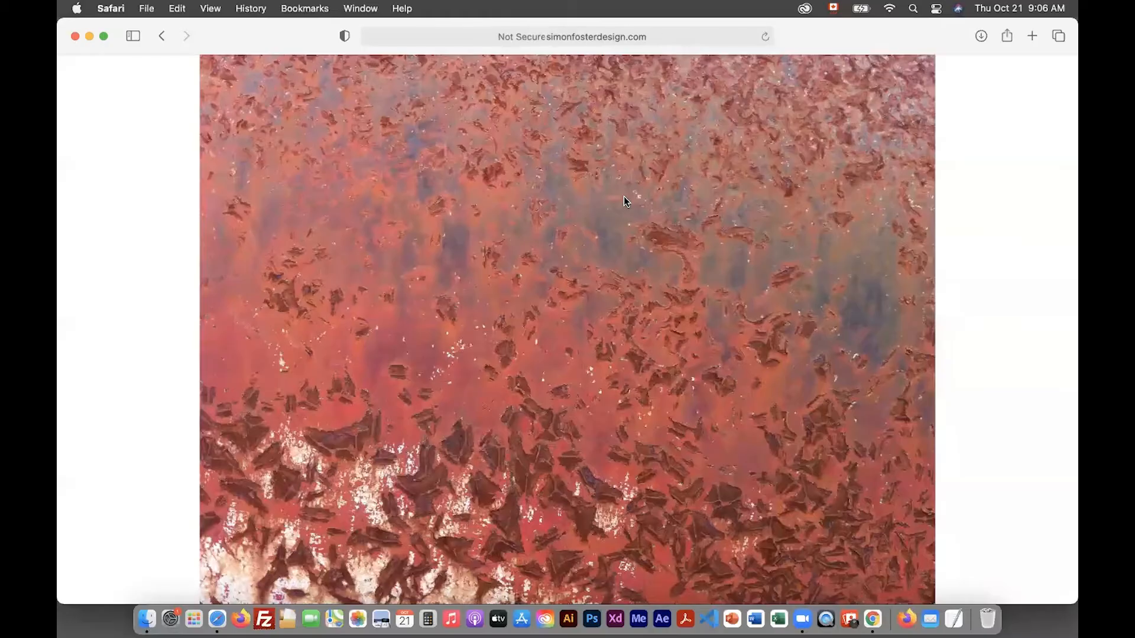
pyautogui.click(161, 37)
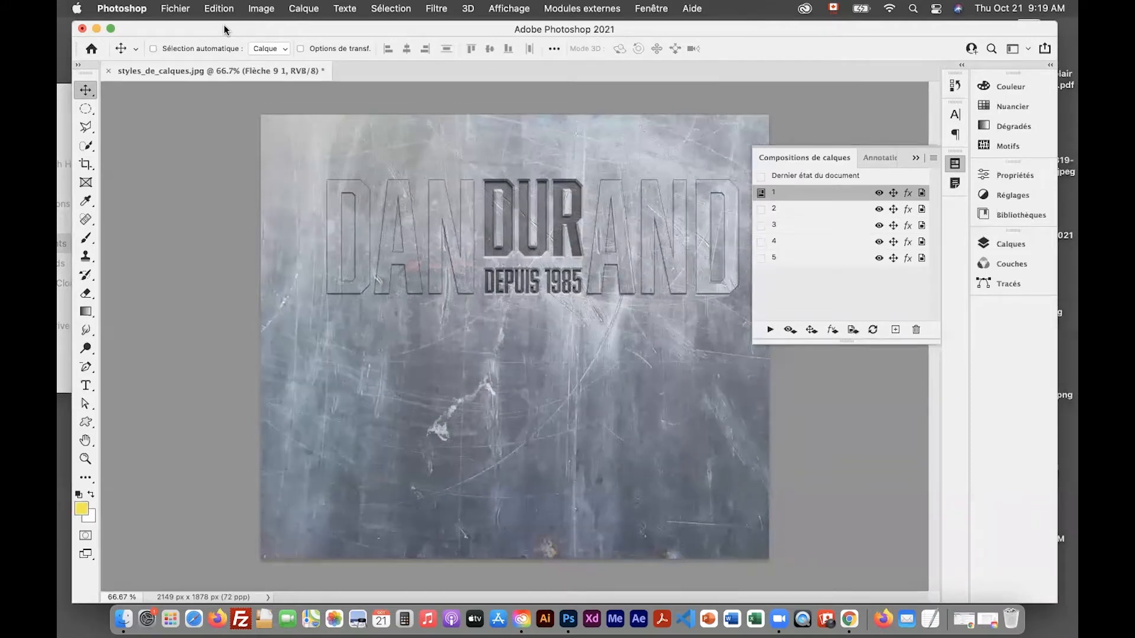
# Step: Examine the engraved "DEPUIS 1985" lettering of layer comp 1 at 300%
pyautogui.press('super+plus')
pyautogui.press('super+plus')
pyautogui.press('super+plus')
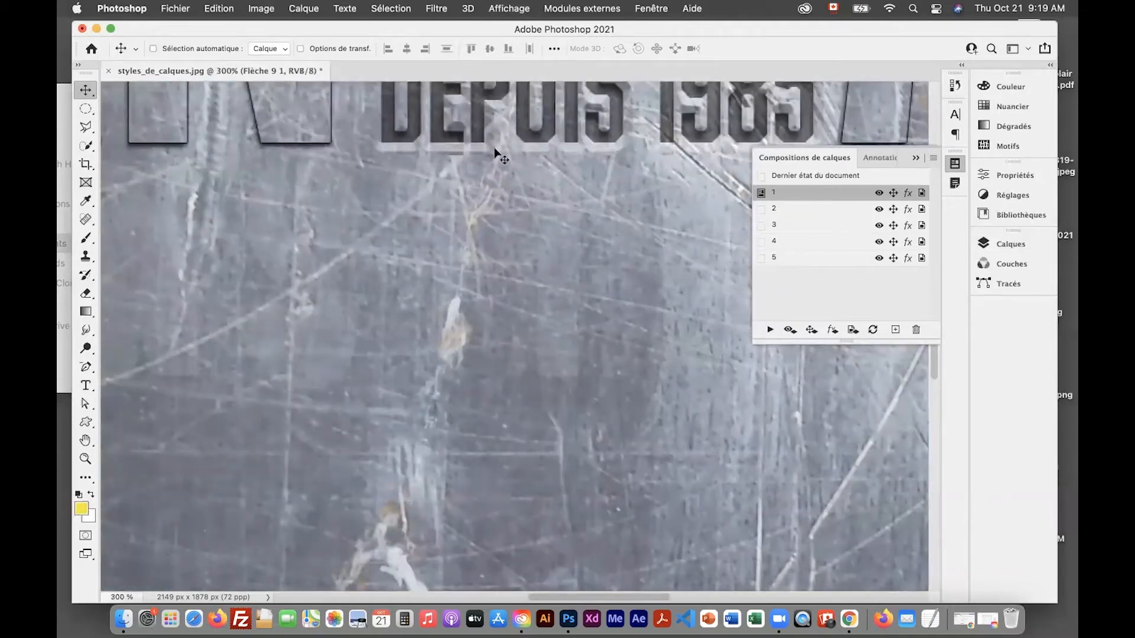
pyautogui.moveTo(468, 142); pyautogui.dragTo(564, 395)
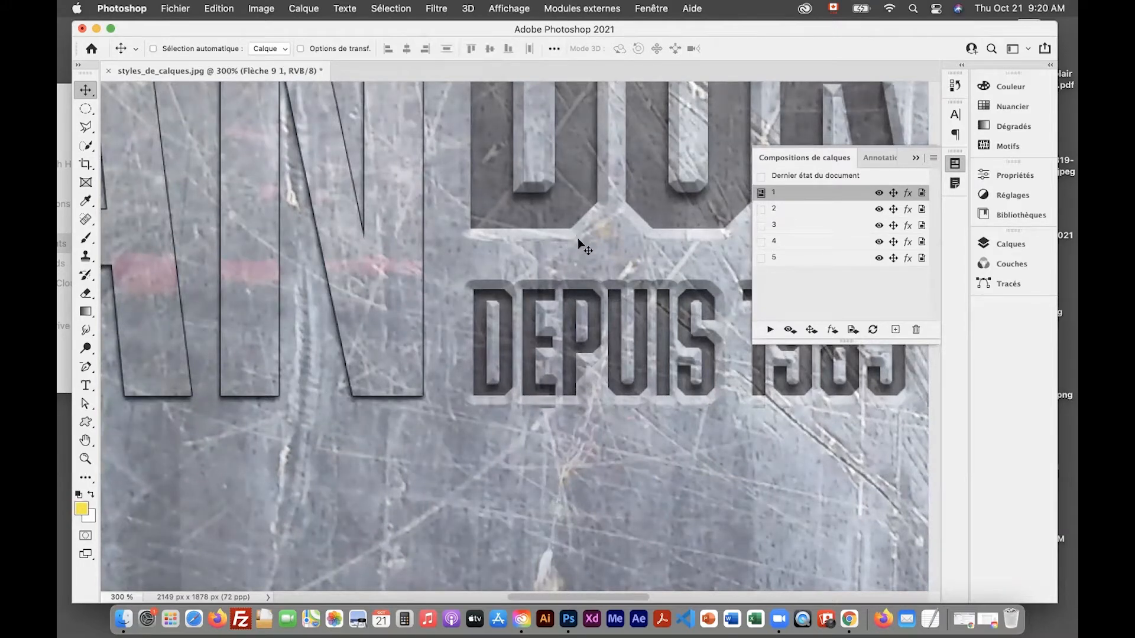
# Step: Review layer comps 2 to 5 one after another, comparing the ALPHA text and yellow circle with and without effects
pyautogui.click(771, 331)
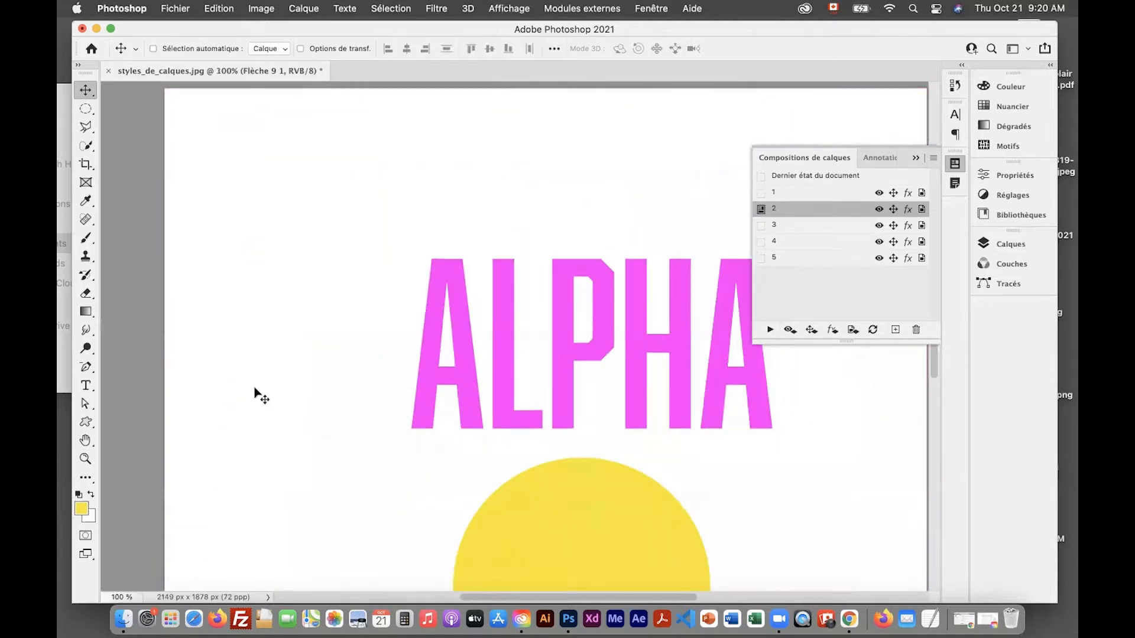
pyautogui.scroll(-3, 402, 443)
pyautogui.click(770, 330)
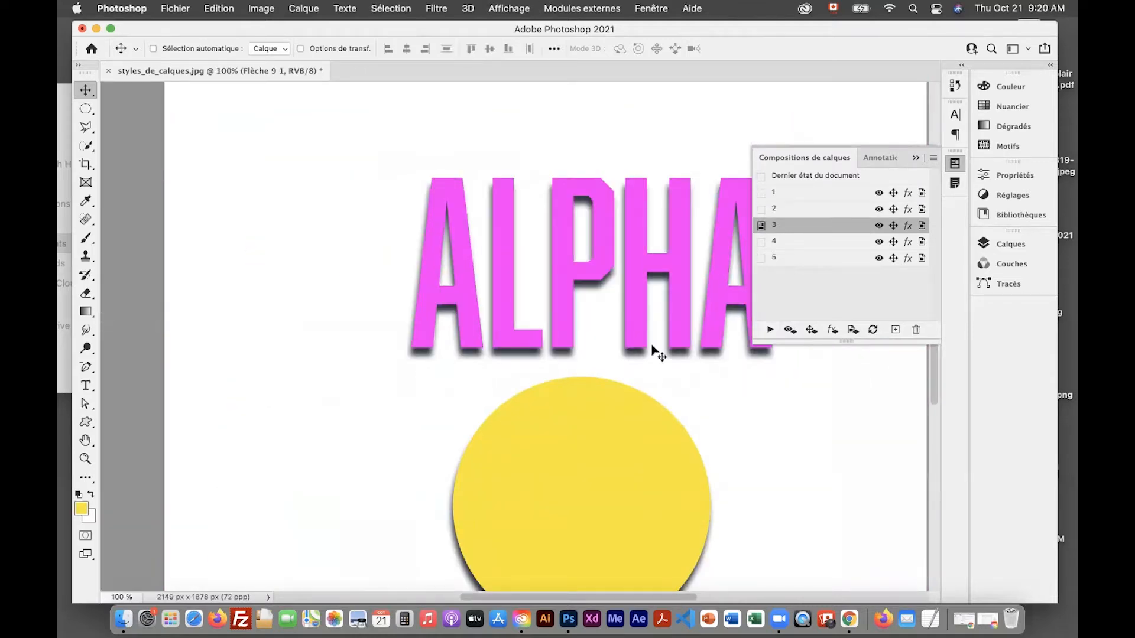
pyautogui.scroll(-1, 710, 400)
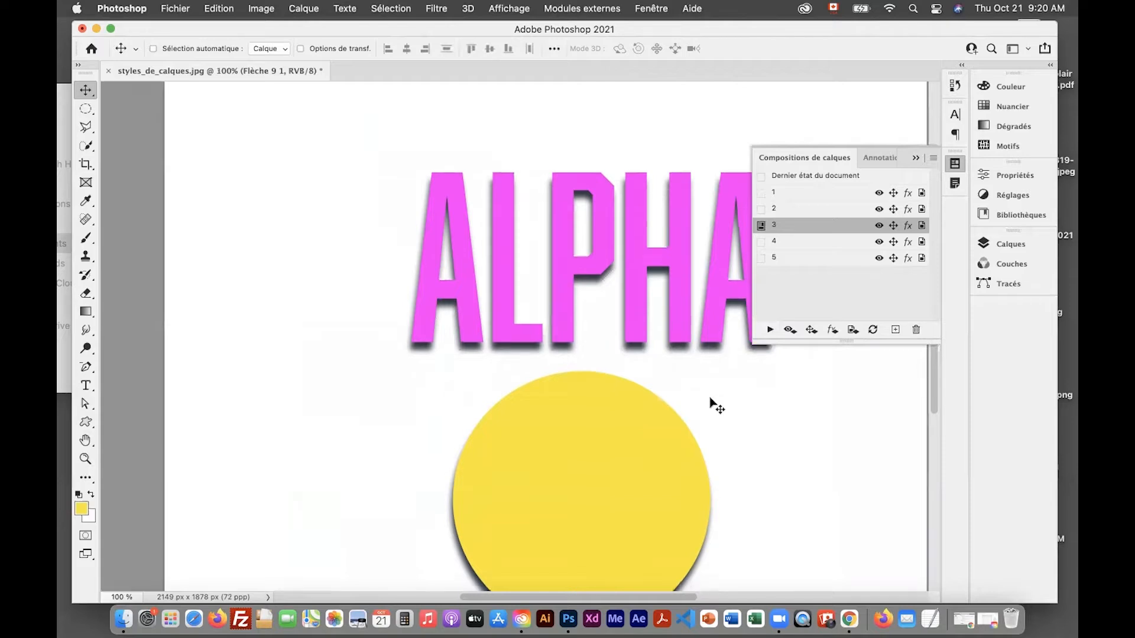
pyautogui.scroll(-5, 711, 400)
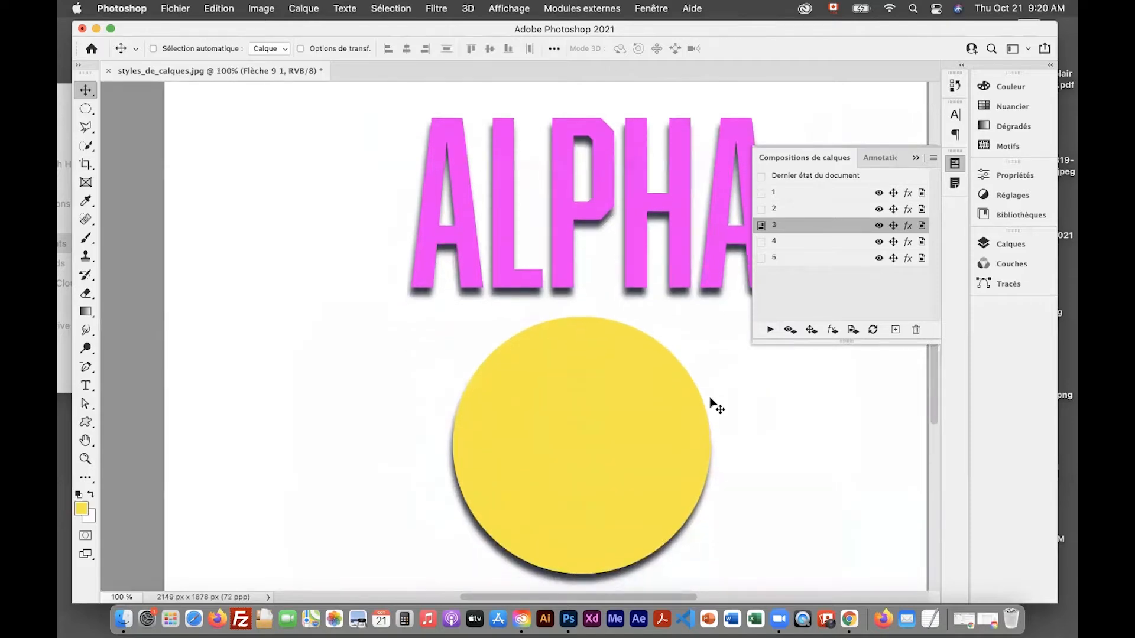
pyautogui.scroll(5, 712, 398)
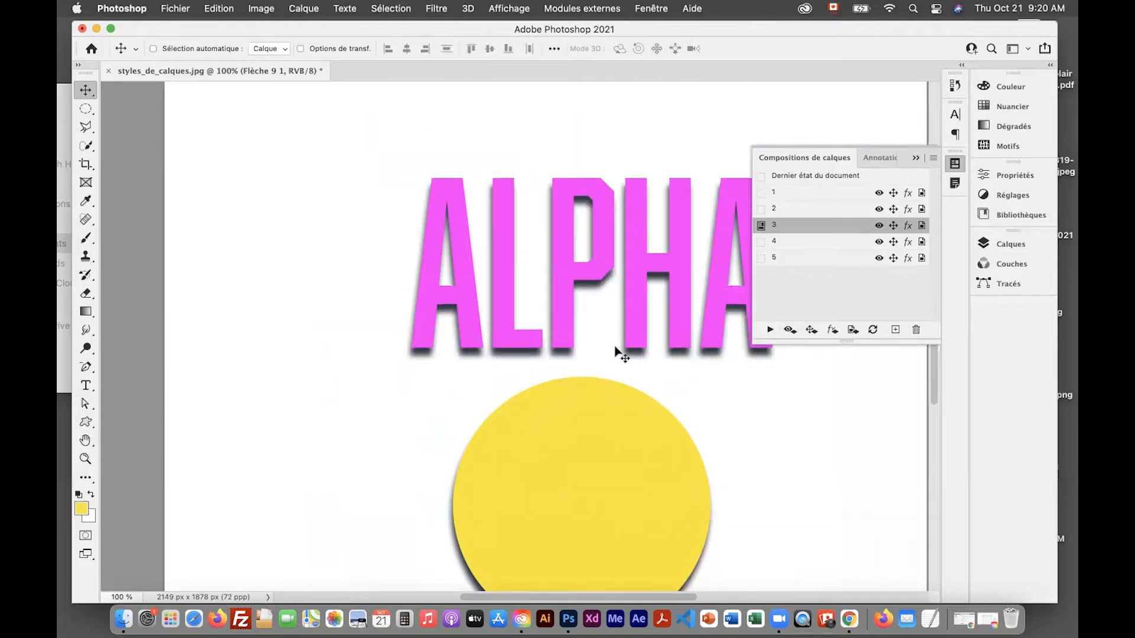
pyautogui.scroll(-5, 711, 400)
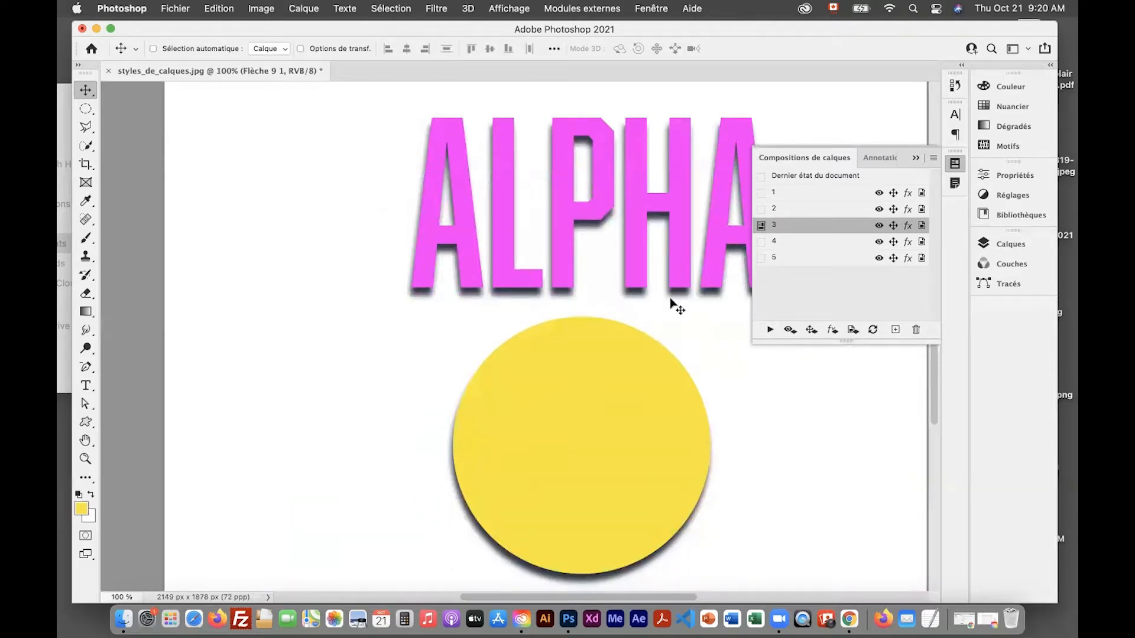
pyautogui.click(769, 330)
pyautogui.press('super+minus')
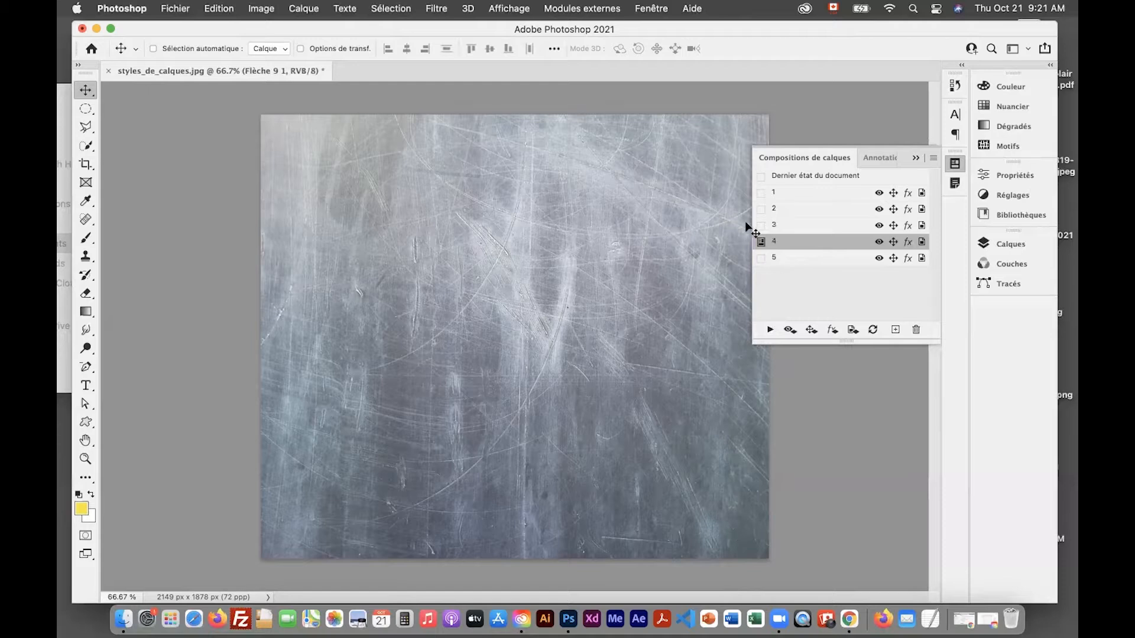
pyautogui.click(761, 258)
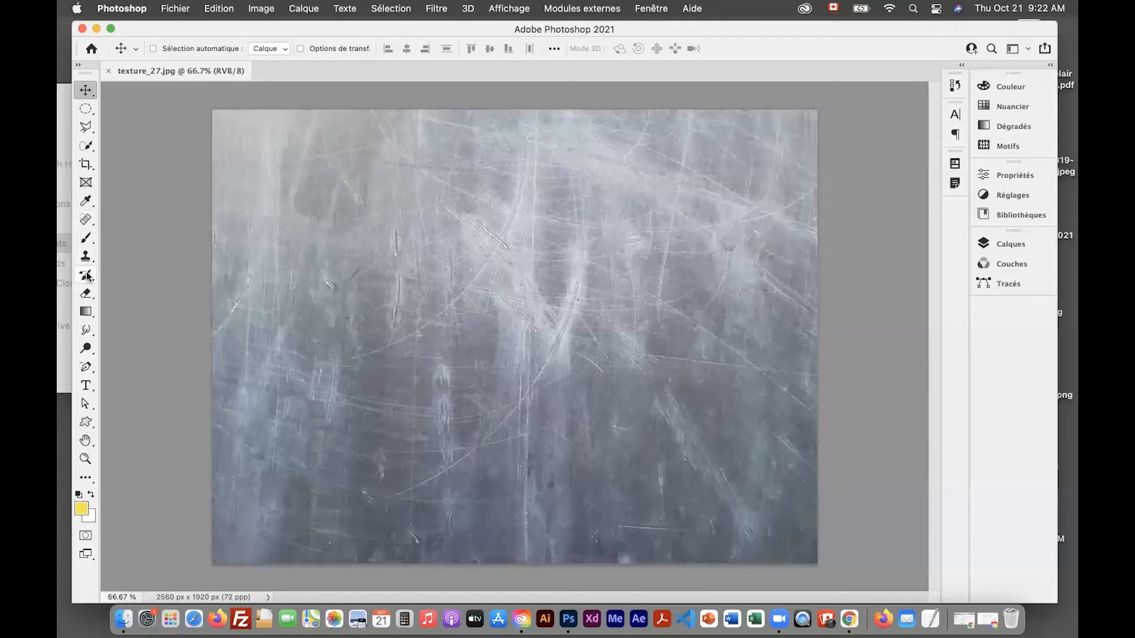
# Step: Add the text "Texte" over the metal texture in 630 pt Abolition Regular and place it in the image's upper middle
pyautogui.click(86, 386)
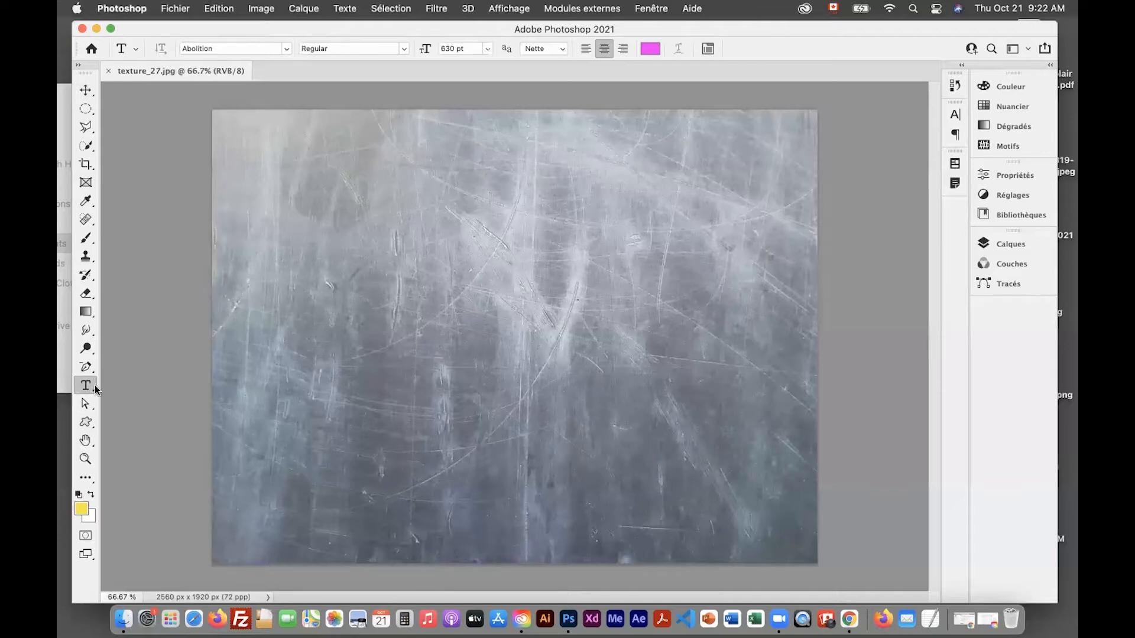
pyautogui.click(398, 291)
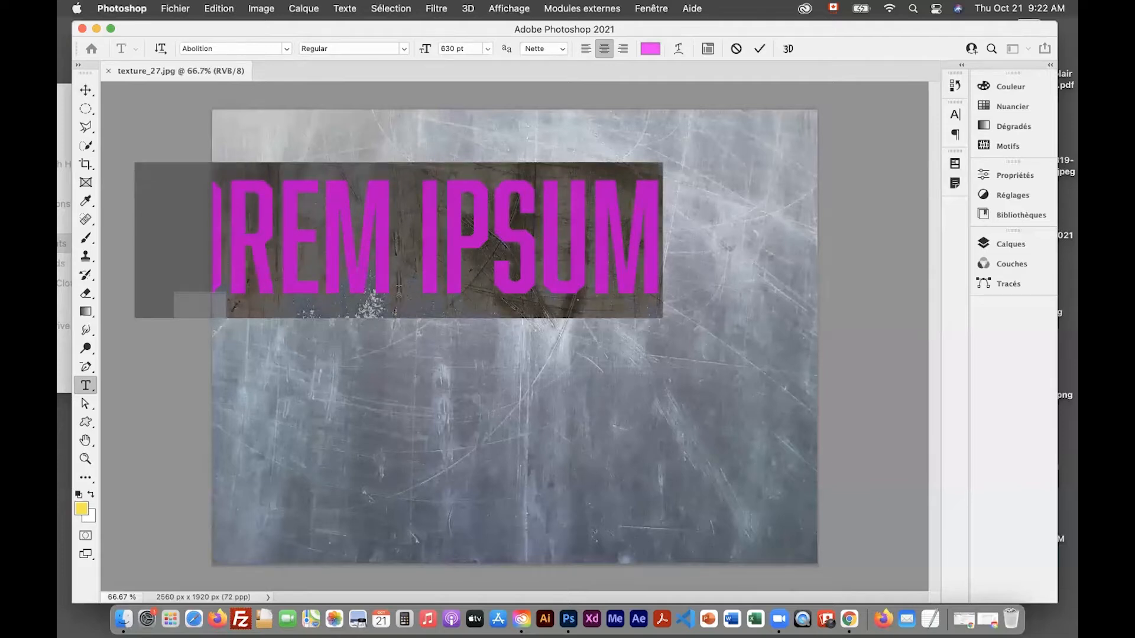
pyautogui.write('Te')
pyautogui.moveTo(396, 253); pyautogui.dragTo(502, 296)
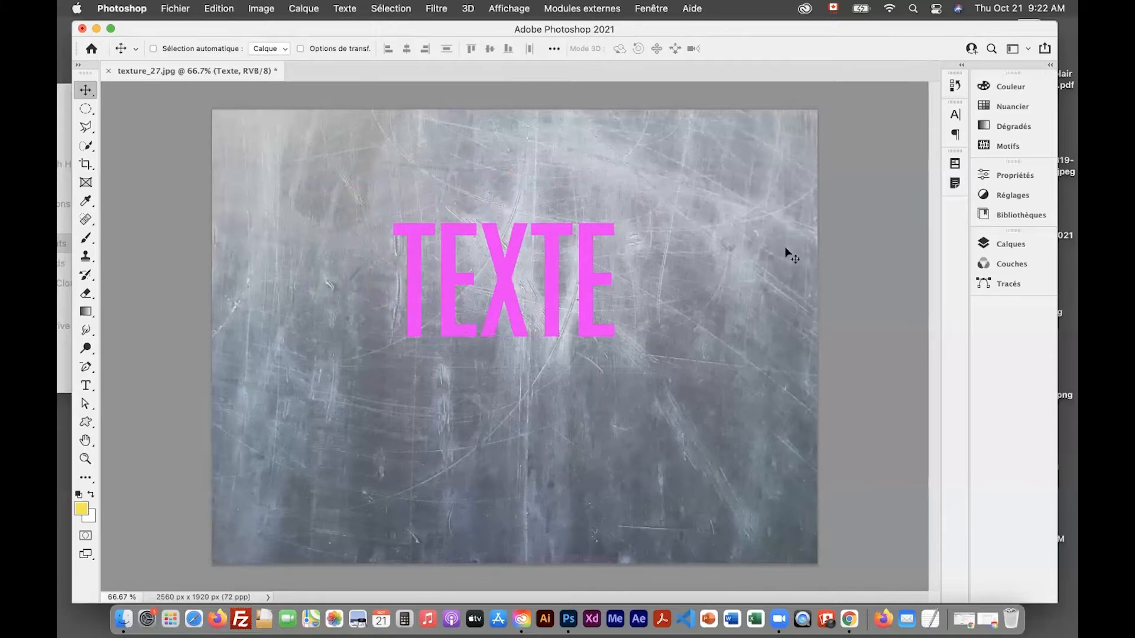
# Step: Enlarge the "Texte" lettering and center it on the image, leaving nothing selected
pyautogui.click(993, 248)
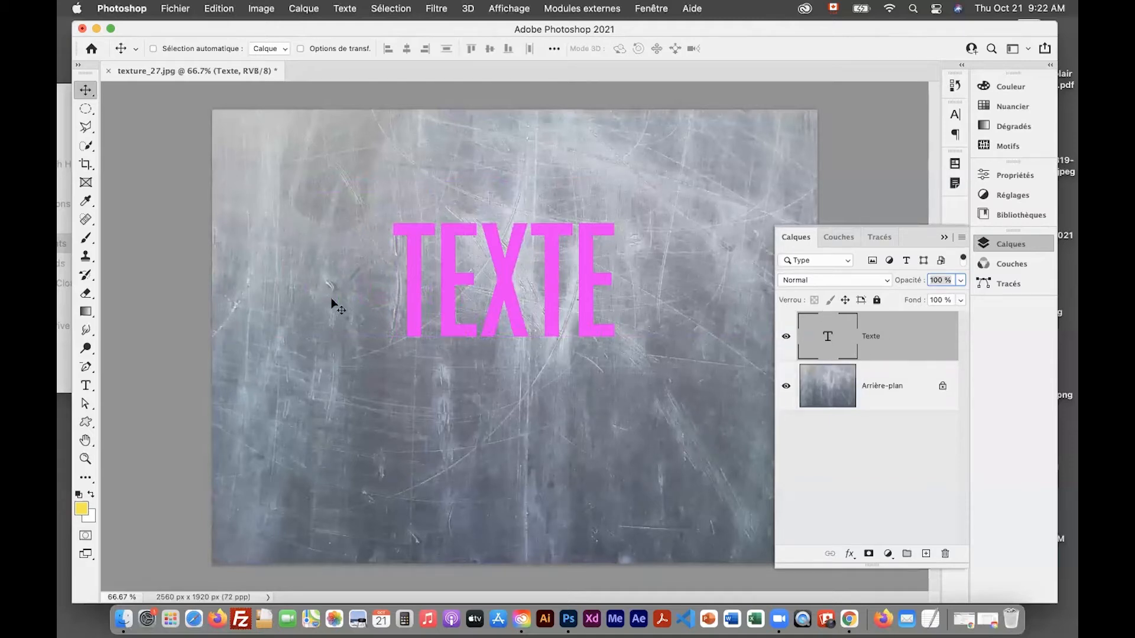
pyautogui.click(85, 384)
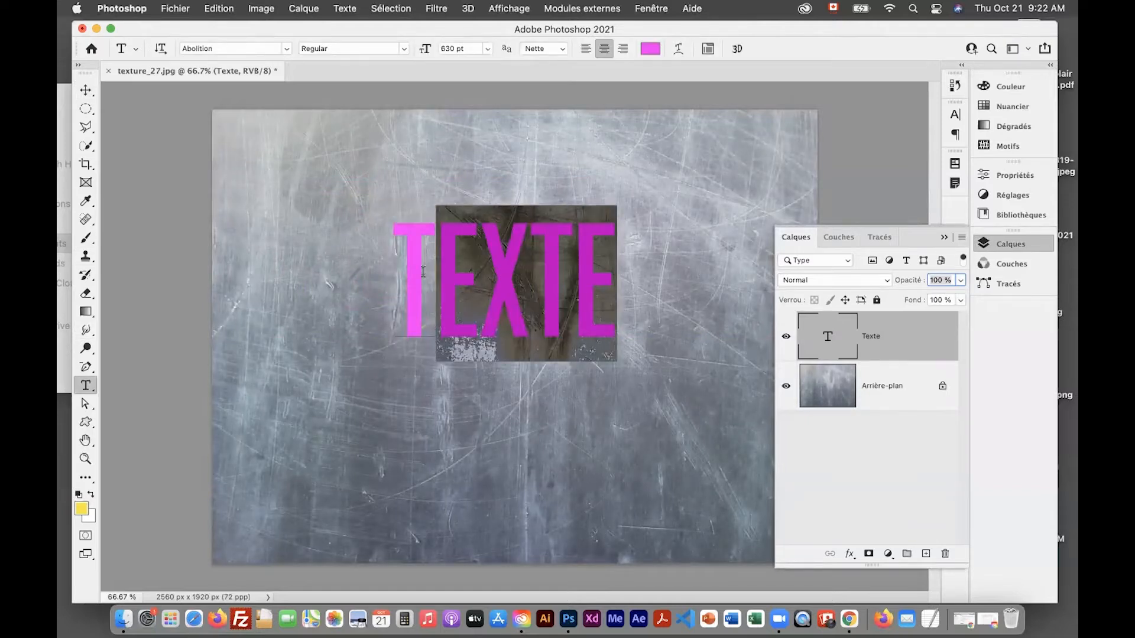
pyautogui.click(844, 348)
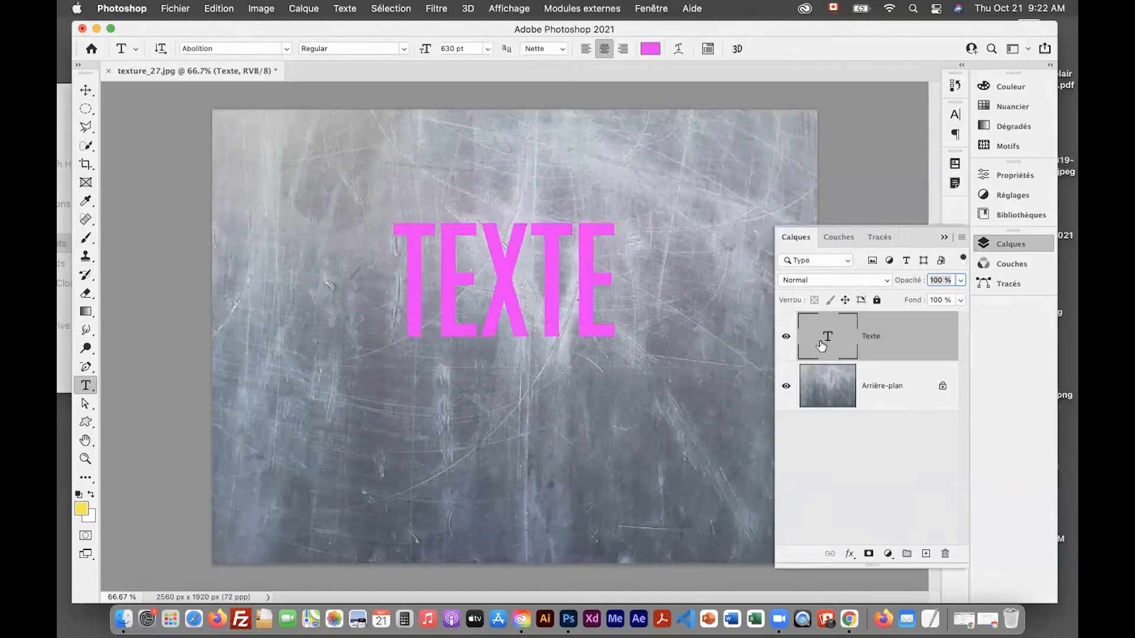
pyautogui.doubleClick(825, 346)
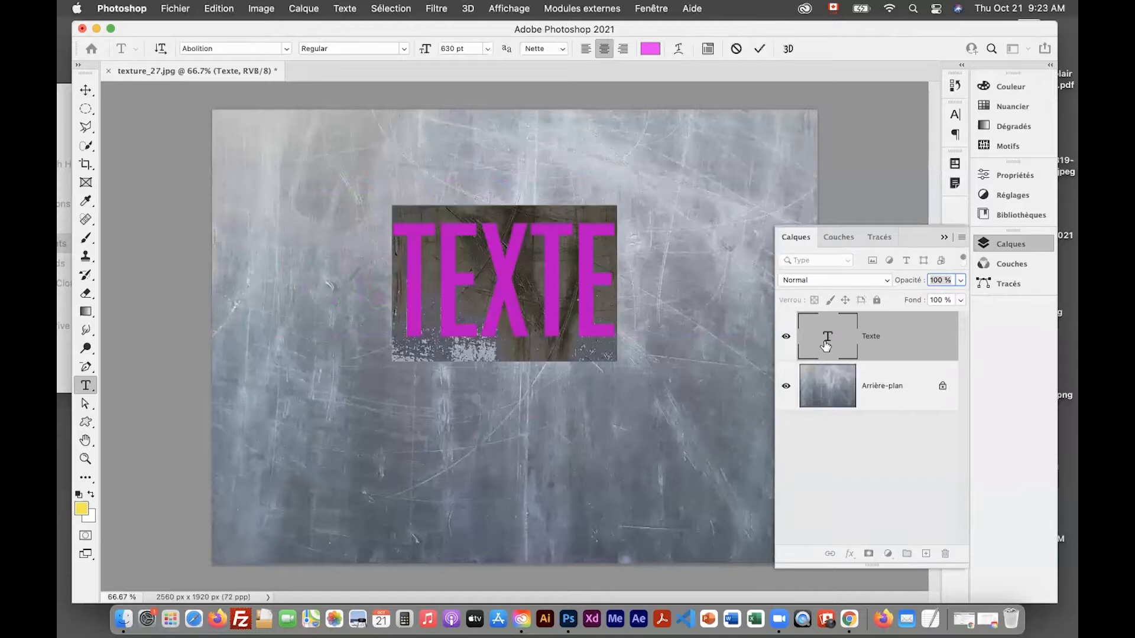
pyautogui.moveTo(425, 49); pyautogui.dragTo(714, 76)
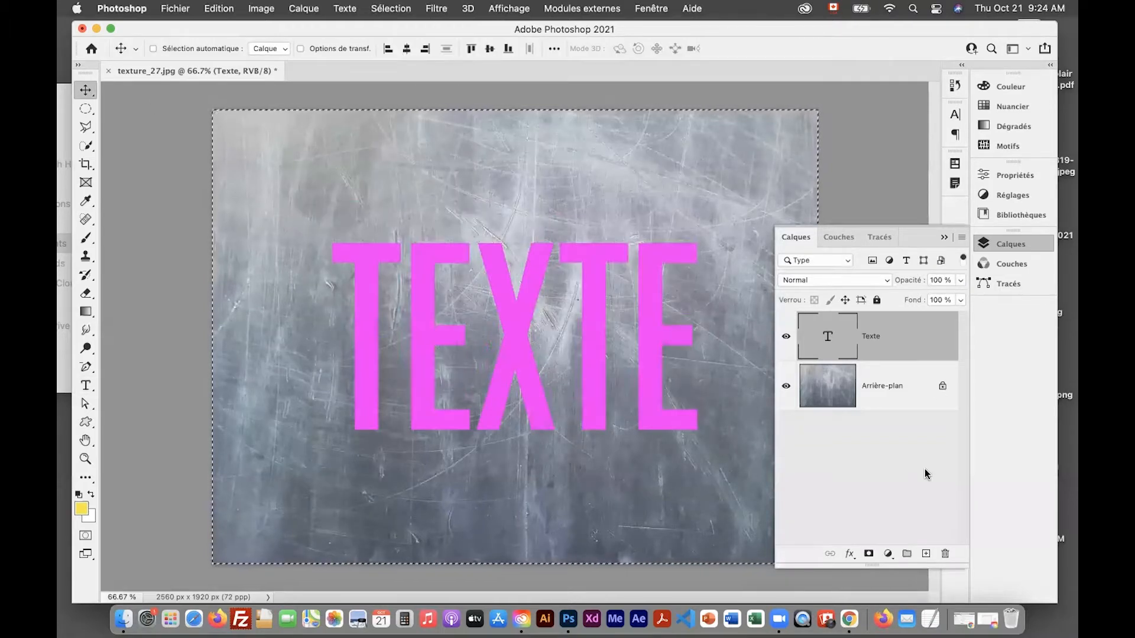
pyautogui.press('super+d')
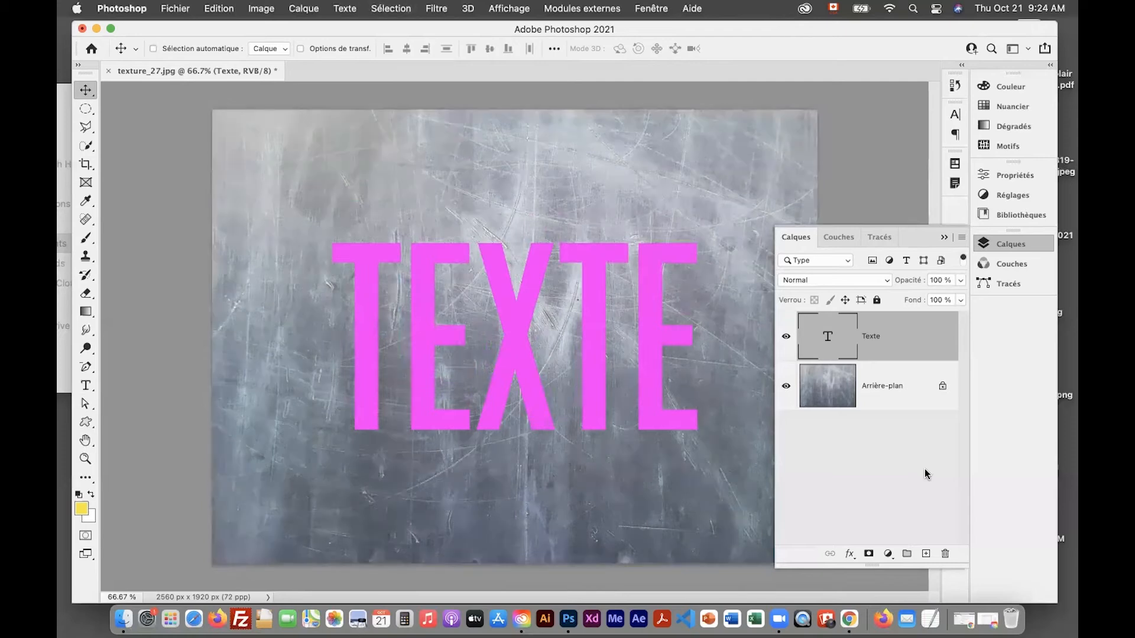
pyautogui.click(312, 11)
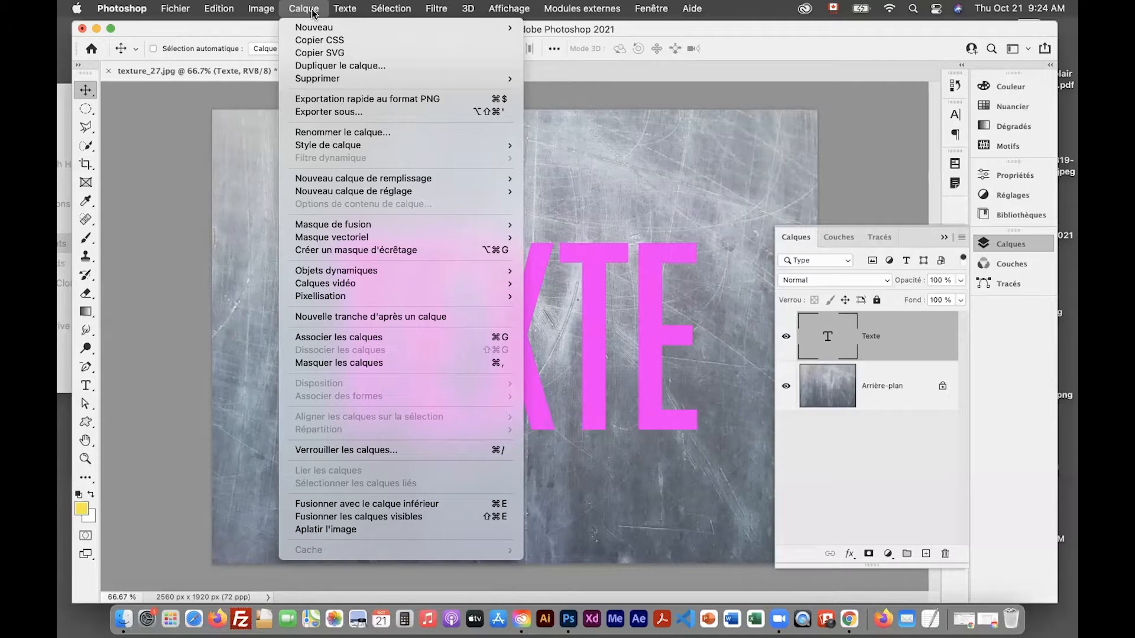
pyautogui.moveTo(323, 148)
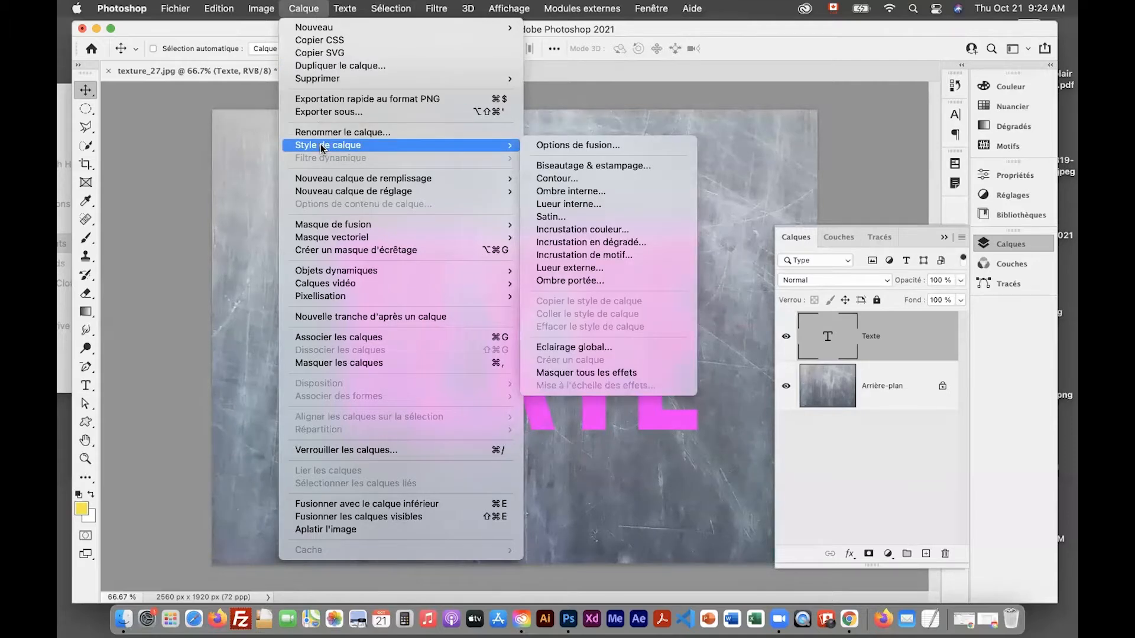
pyautogui.click(298, 12)
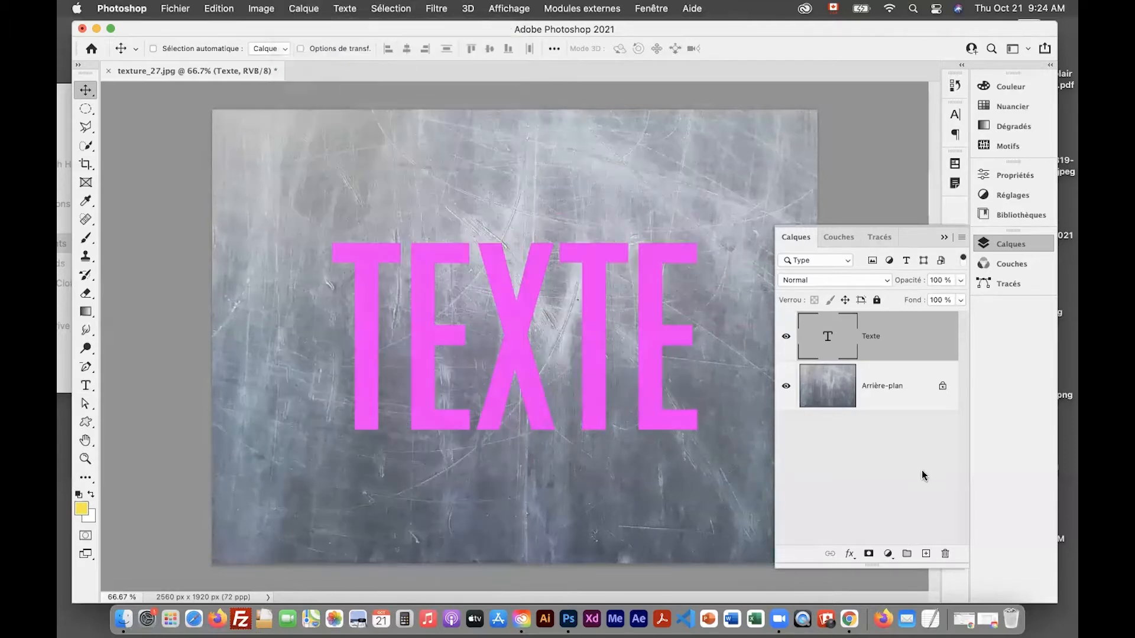
# Step: Add an inner shadow (Ombre interne) to the Texte layer with its default parameters restored, keeping the lettering in view
pyautogui.click(850, 556)
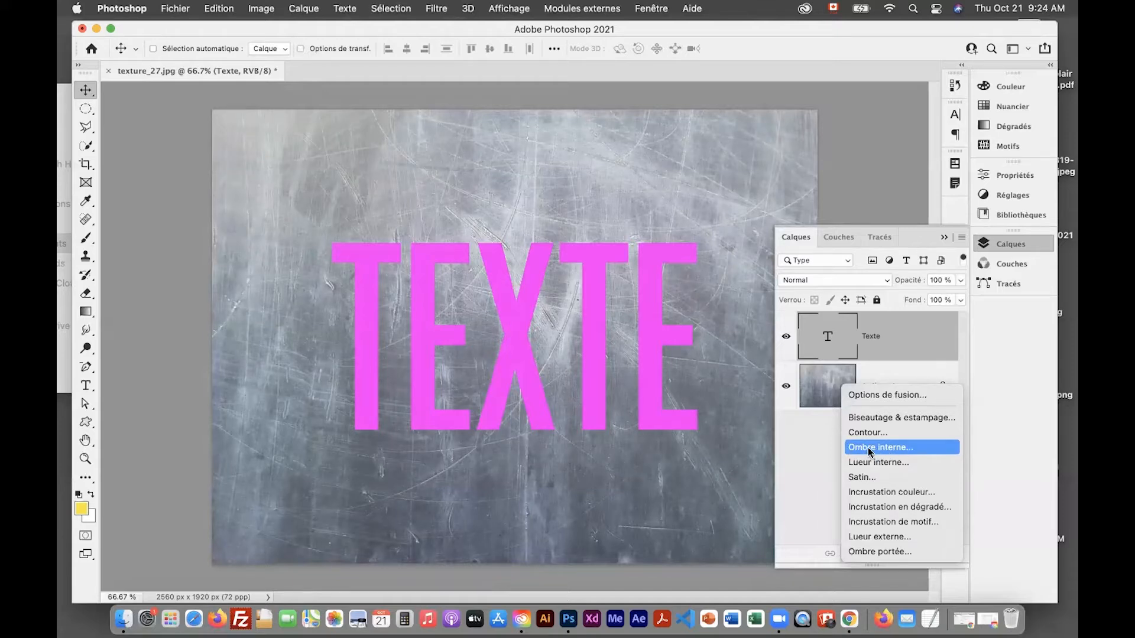
pyautogui.click(869, 452)
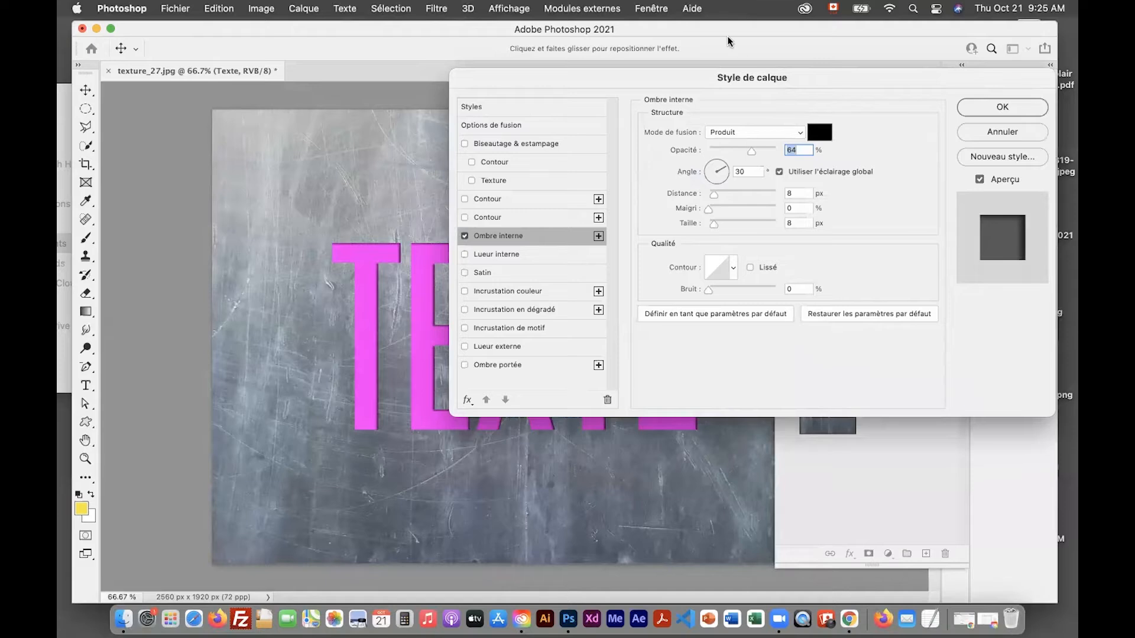
pyautogui.moveTo(720, 79); pyautogui.dragTo(734, 78)
pyautogui.moveTo(798, 78); pyautogui.dragTo(805, 77)
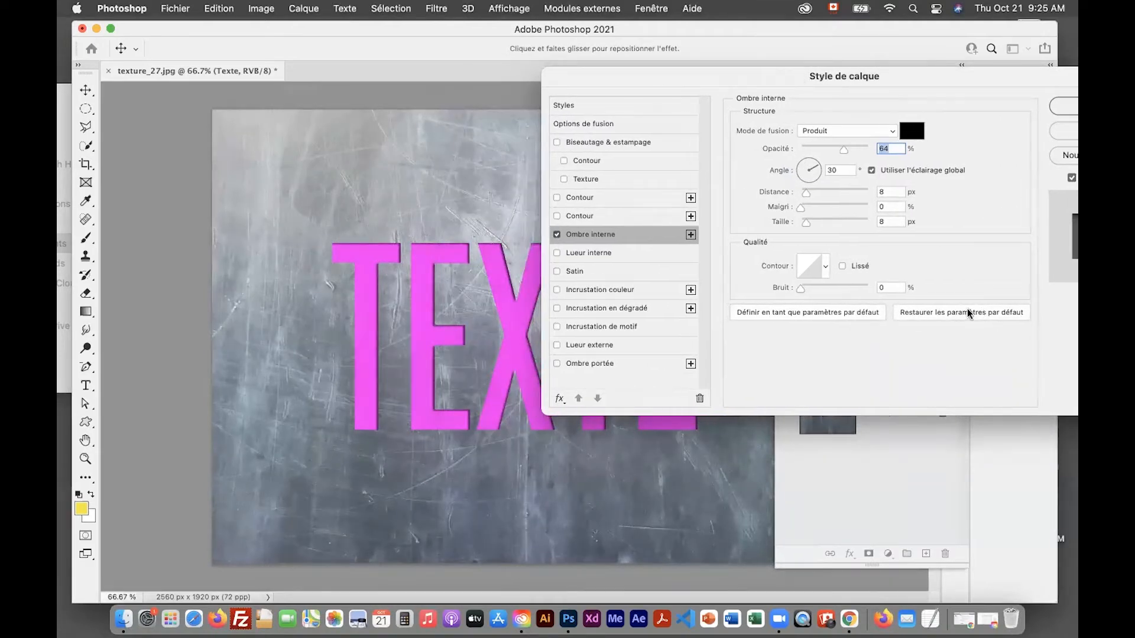
pyautogui.click(953, 310)
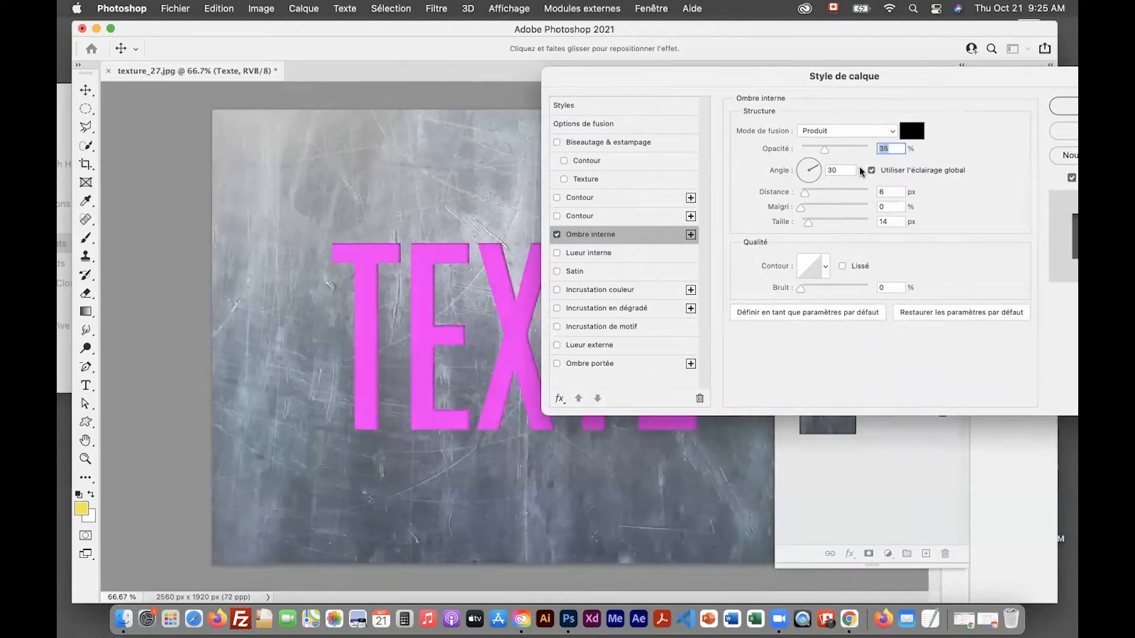
pyautogui.moveTo(718, 84); pyautogui.dragTo(871, 94)
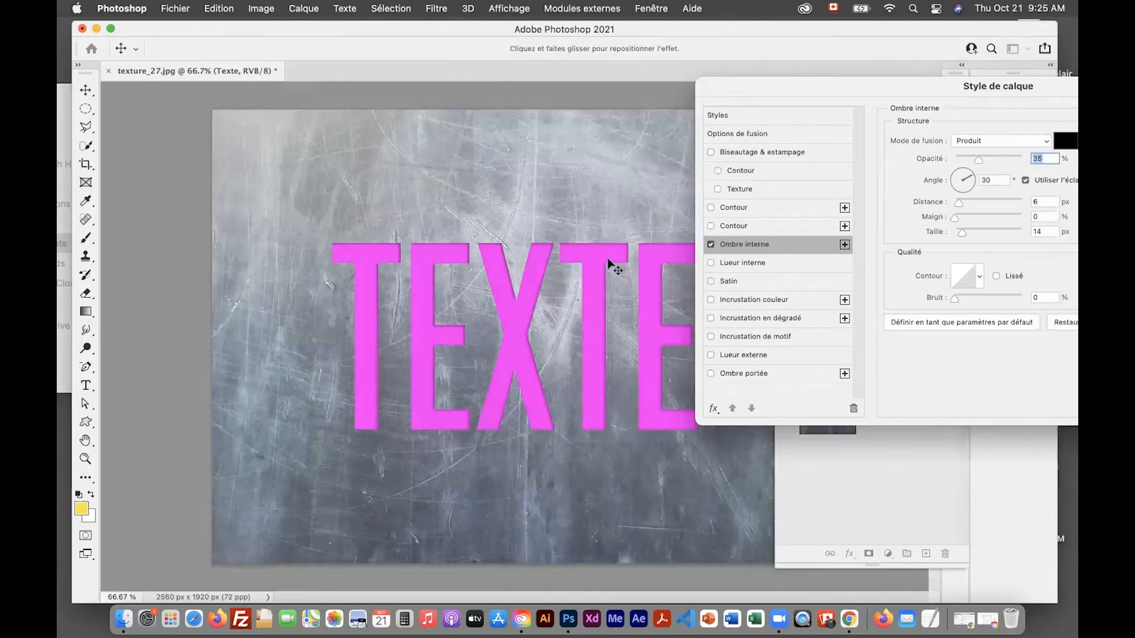
# Step: Set the inner shadow's opacity to 75% and compare the lettering with the effect off and on
pyautogui.press('super+plus')
pyautogui.press('super+plus')
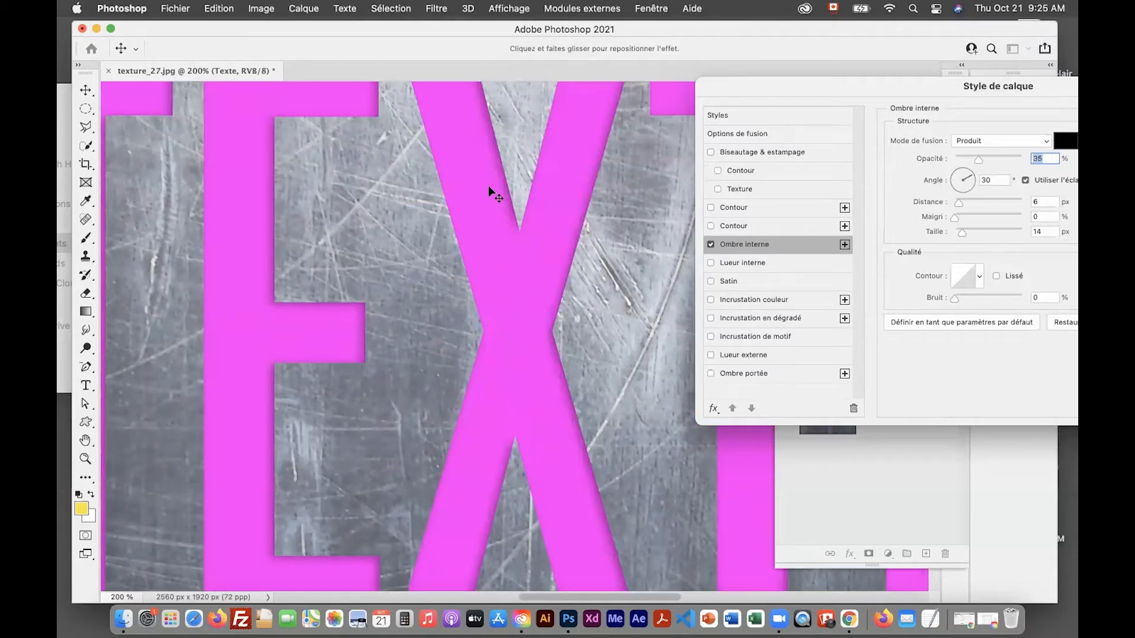
pyautogui.moveTo(979, 159); pyautogui.dragTo(1008, 166)
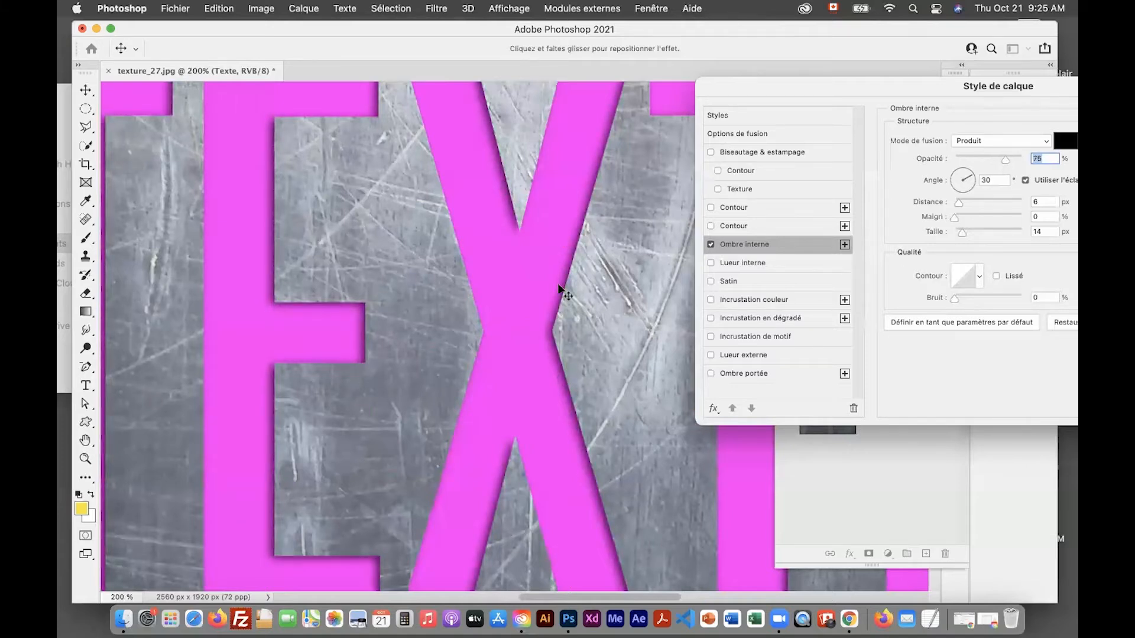
pyautogui.click(709, 247)
pyautogui.click(709, 247)
# Step: Set the inner shadow's angle to 42° and its distance to 13 px
pyautogui.moveTo(973, 179); pyautogui.dragTo(973, 179)
pyautogui.moveTo(892, 88); pyautogui.dragTo(781, 90)
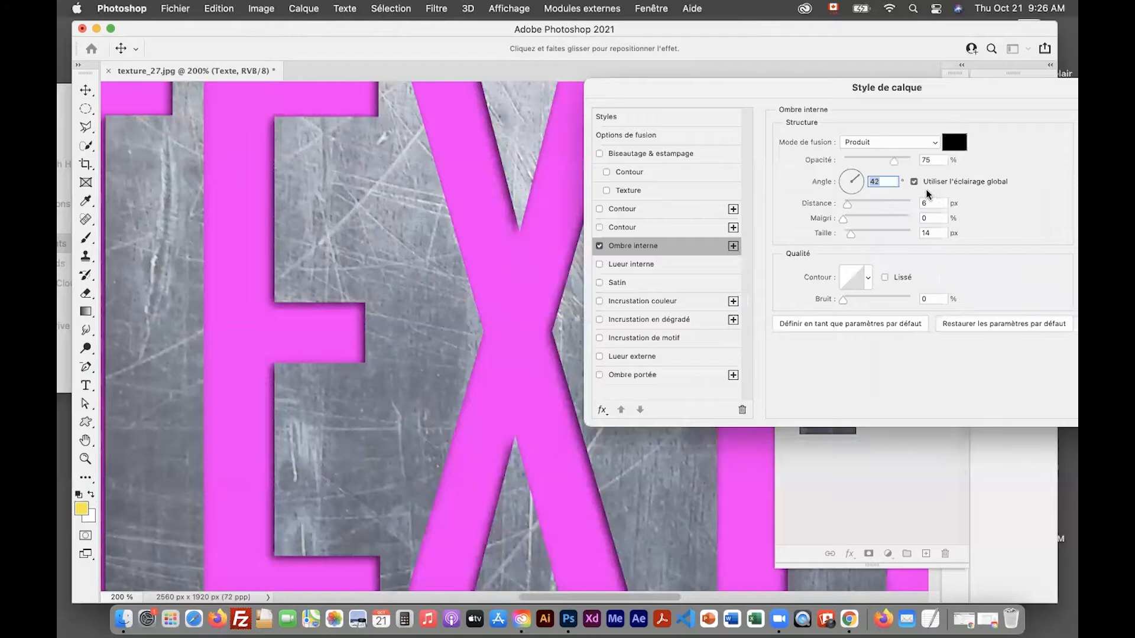
pyautogui.moveTo(845, 92); pyautogui.dragTo(866, 94)
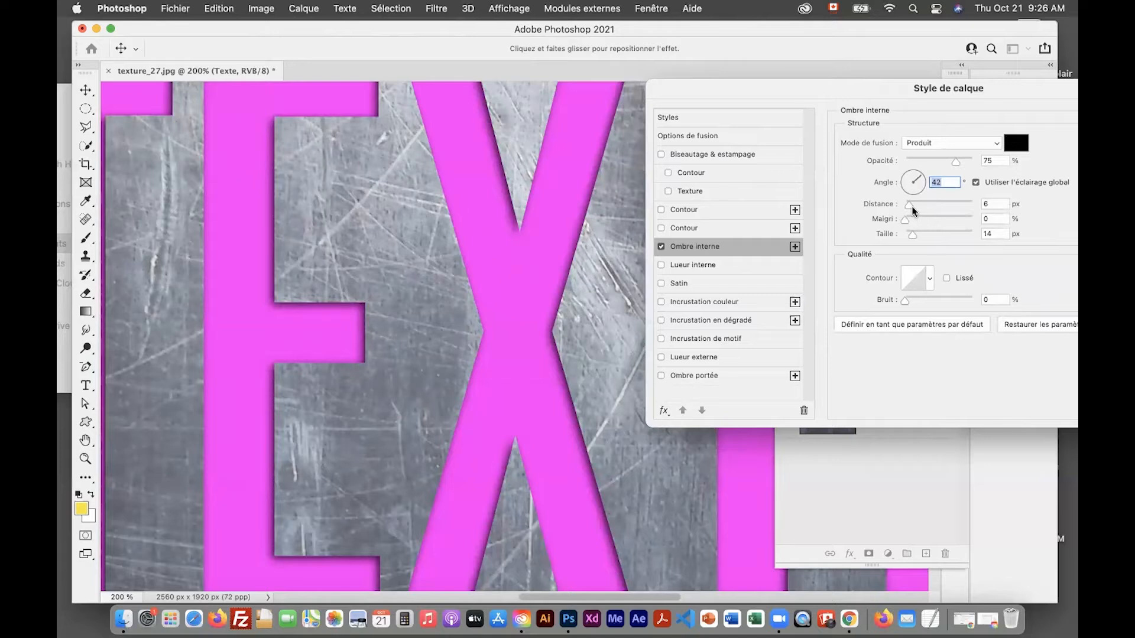
pyautogui.moveTo(911, 207)
pyautogui.mouseDown()
pyautogui.moveTo(945, 204)
pyautogui.moveTo(896, 210)
pyautogui.moveTo(981, 207)
pyautogui.moveTo(914, 208)
pyautogui.mouseUp()
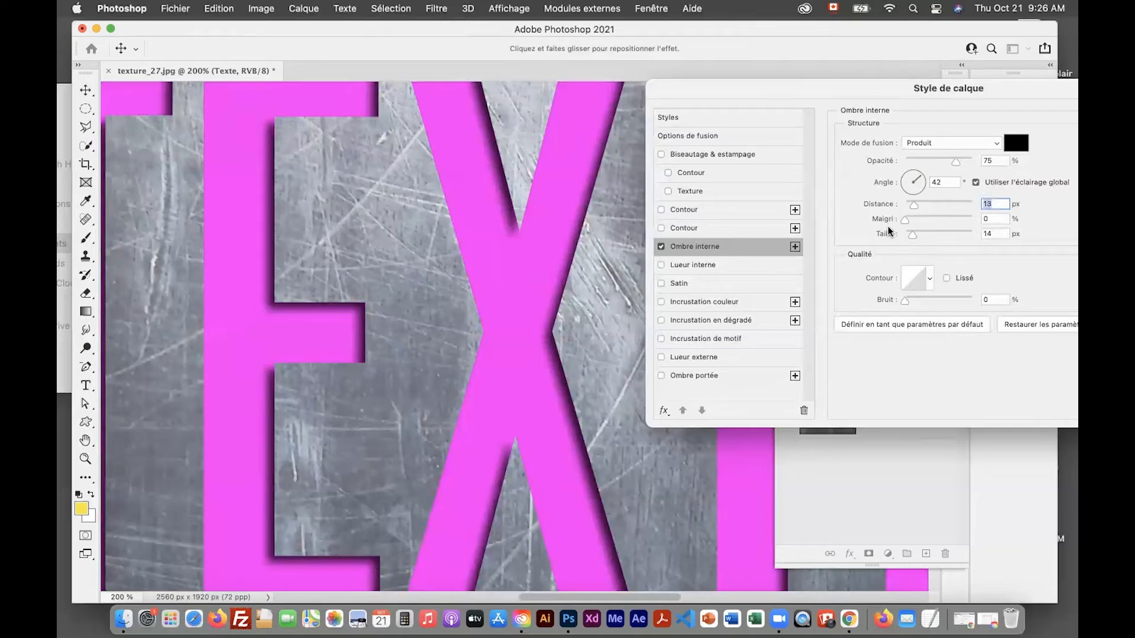
# Step: Set the inner shadow's size (Taille) to 16 px and try its choke (Maigri) at 100%
pyautogui.moveTo(910, 235); pyautogui.dragTo(921, 236)
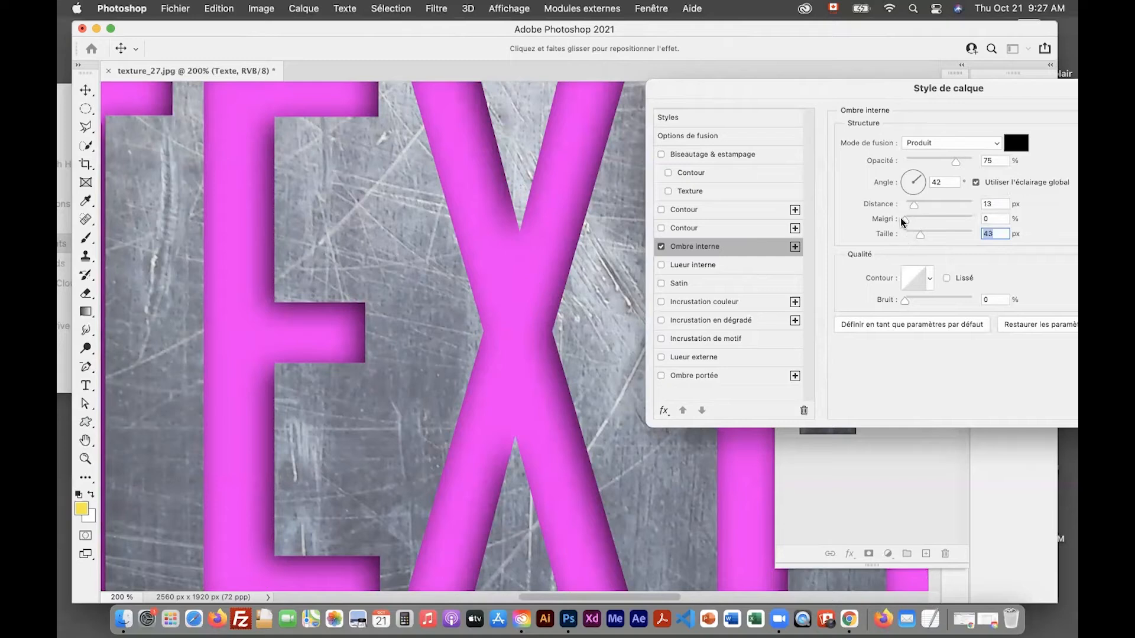
pyautogui.moveTo(905, 219)
pyautogui.mouseDown()
pyautogui.moveTo(985, 222)
pyautogui.moveTo(915, 234)
pyautogui.mouseUp()
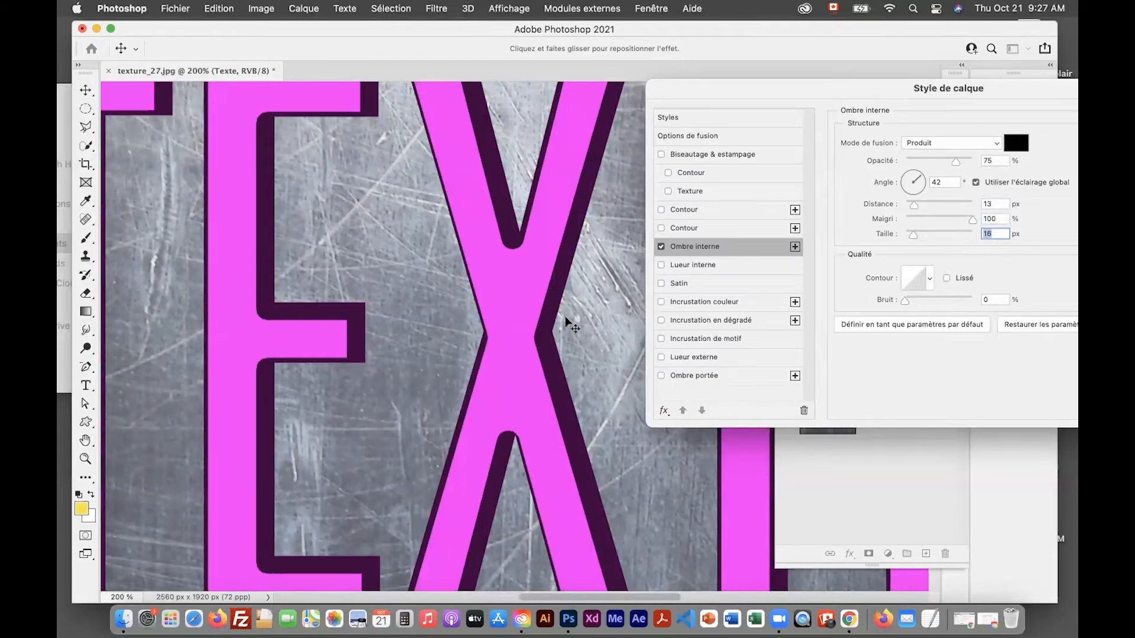
pyautogui.press('super+minus')
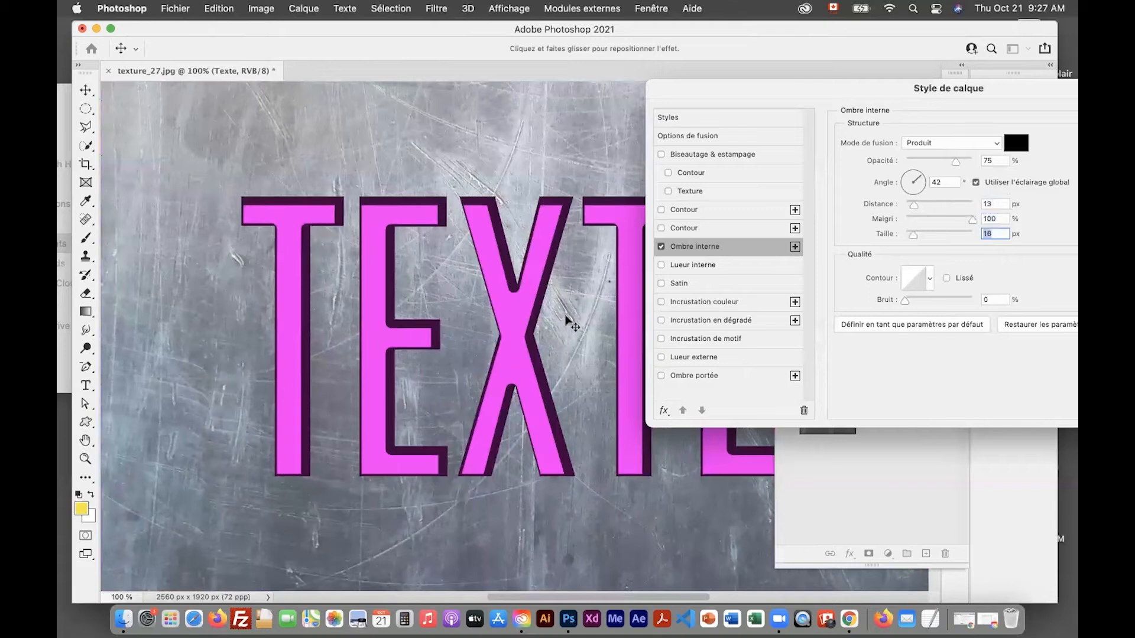
# Step: Return the inner shadow's choke (Maigri) to 0% and set its distance to 11 px
pyautogui.moveTo(971, 219); pyautogui.dragTo(913, 206)
pyautogui.click(913, 235)
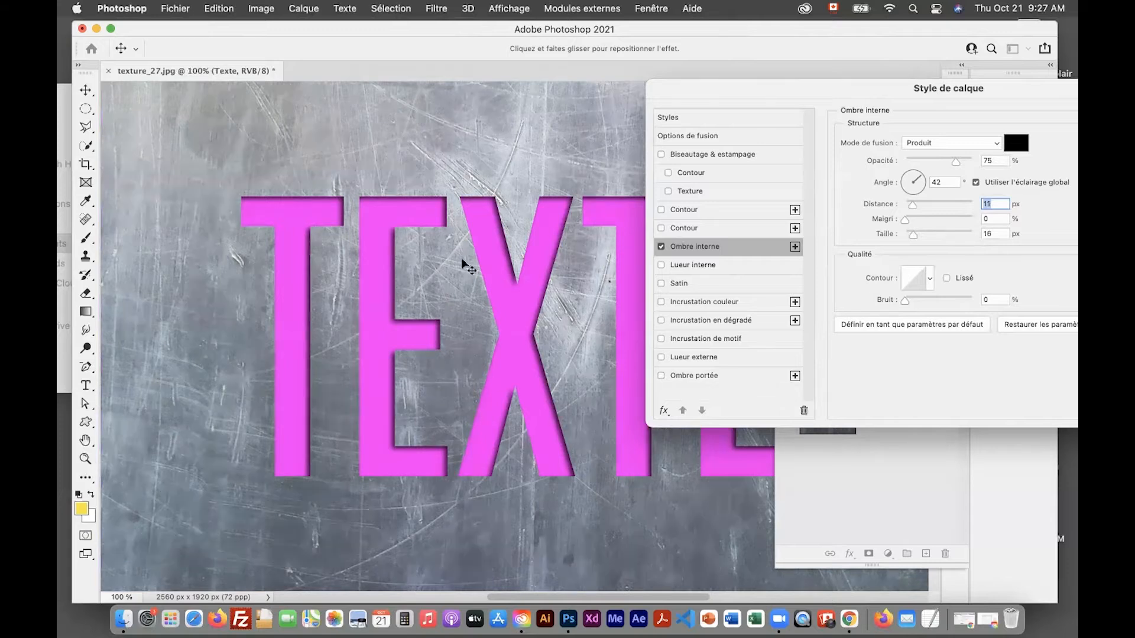
pyautogui.moveTo(738, 74); pyautogui.dragTo(426, 100)
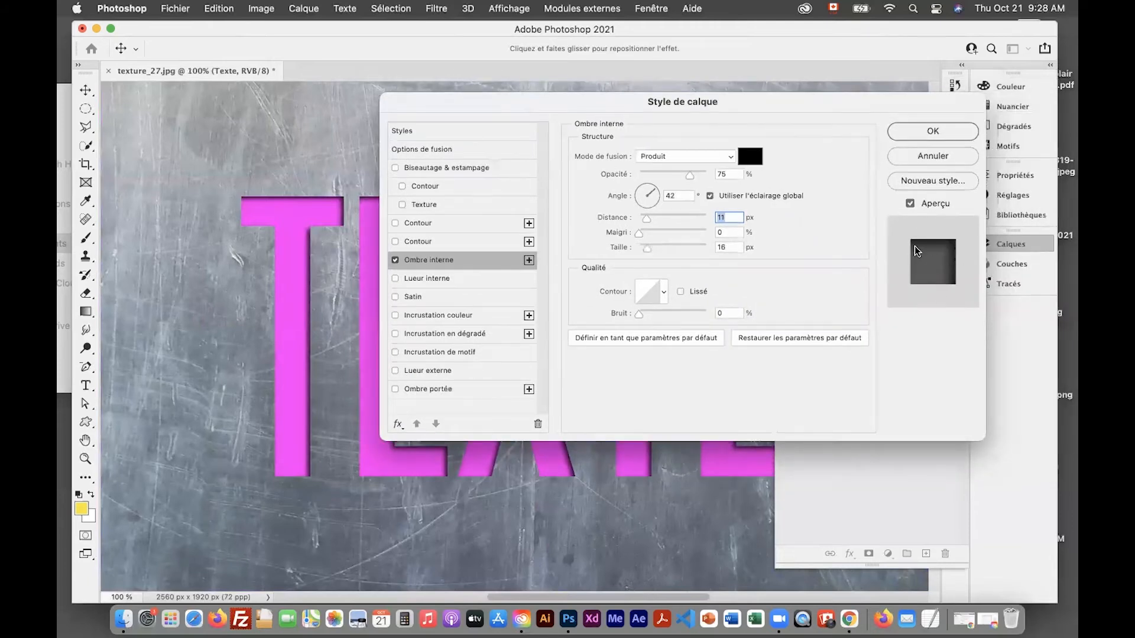
# Step: Try 29% noise (Bruit) on the inner shadow and return it to 0%
pyautogui.moveTo(709, 106); pyautogui.dragTo(859, 115)
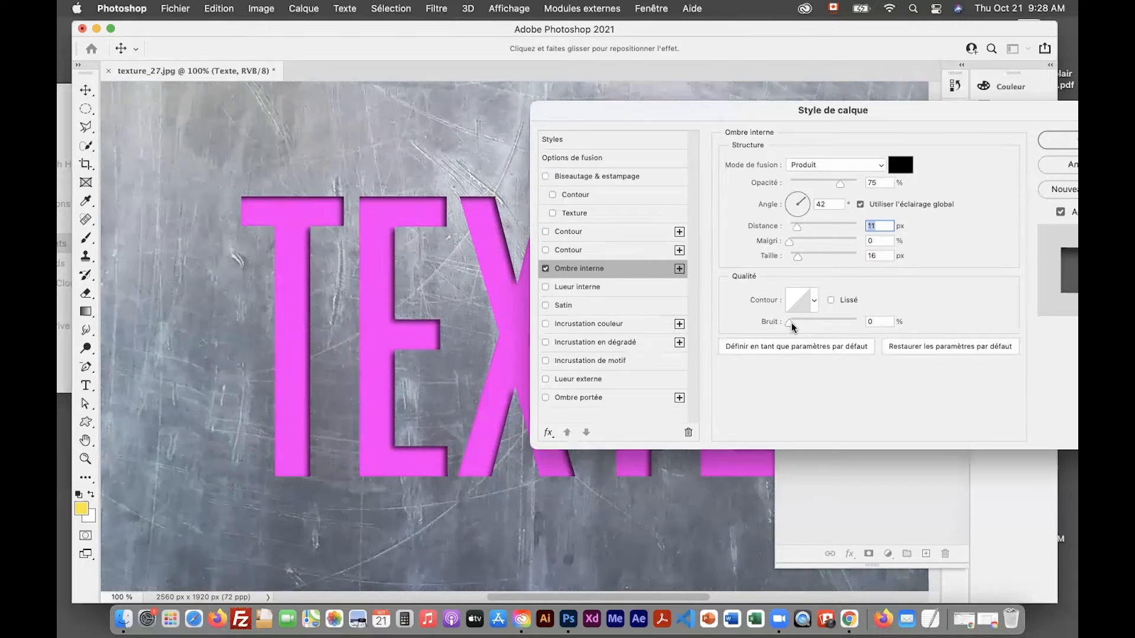
pyautogui.moveTo(792, 321)
pyautogui.mouseDown()
pyautogui.moveTo(810, 321)
pyautogui.moveTo(776, 321)
pyautogui.moveTo(809, 321)
pyautogui.mouseUp()
pyautogui.press('super+plus')
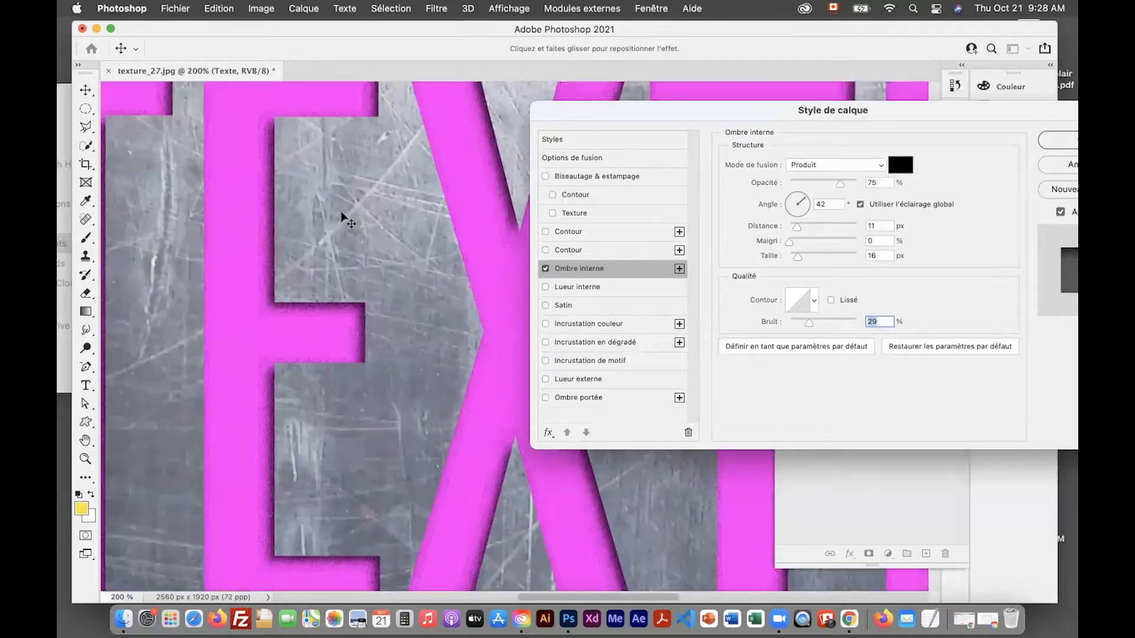
pyautogui.moveTo(809, 323); pyautogui.dragTo(791, 325)
pyautogui.moveTo(792, 323)
pyautogui.mouseDown()
pyautogui.moveTo(803, 324)
pyautogui.moveTo(787, 323)
pyautogui.mouseUp()
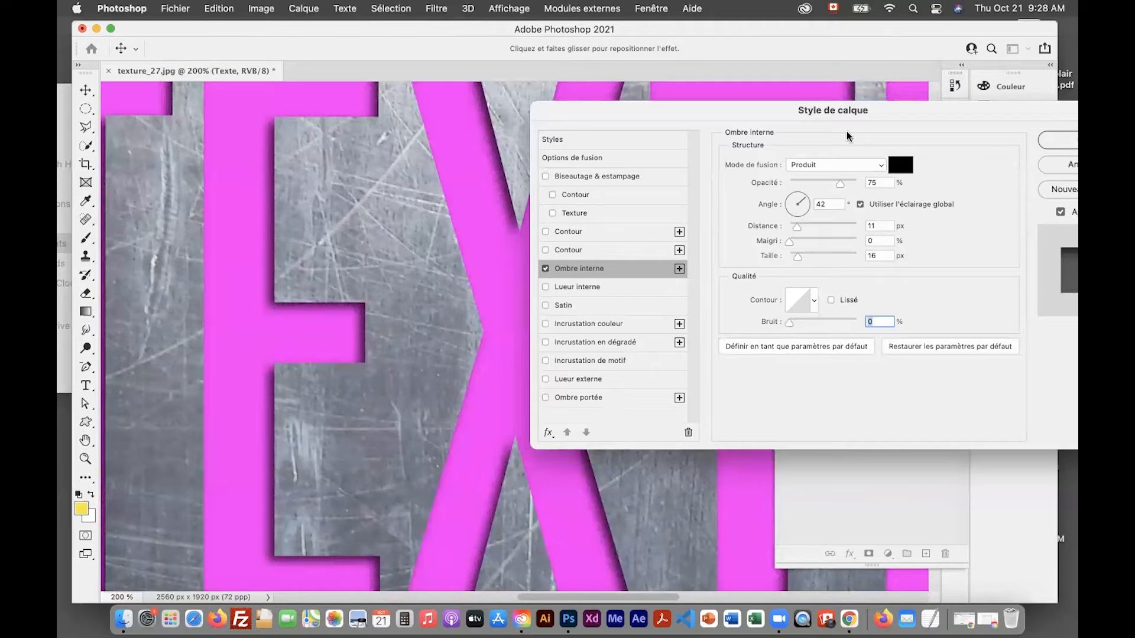
# Step: Apply the inner shadow settings to the Texte layer and close the layer style dialog
pyautogui.moveTo(871, 109); pyautogui.dragTo(783, 109)
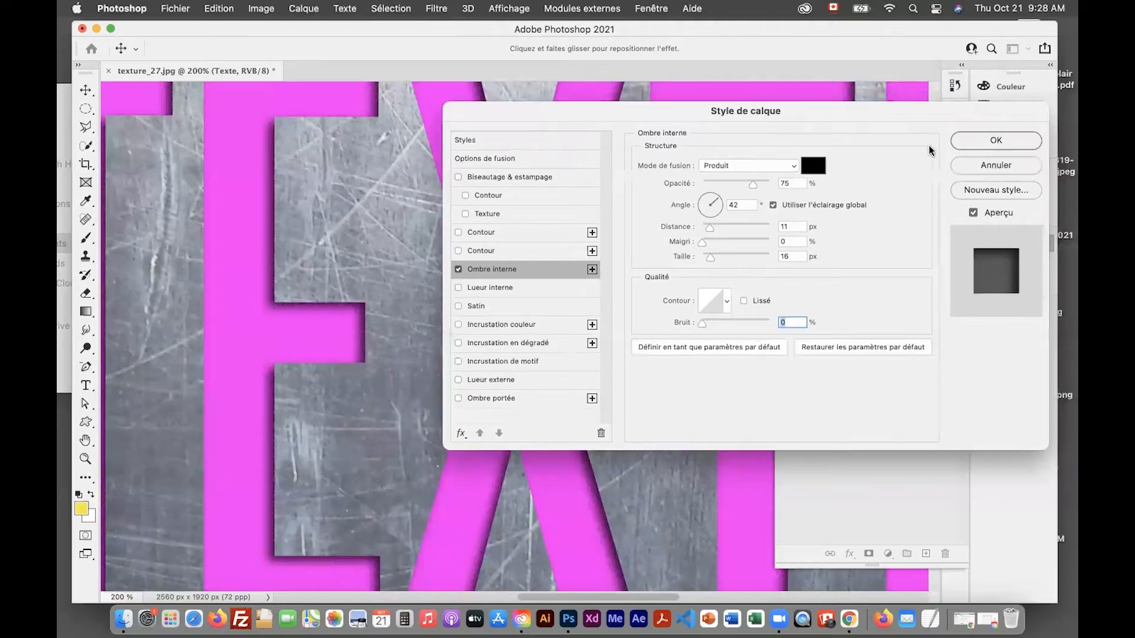
pyautogui.click(966, 145)
pyautogui.press('super+minus')
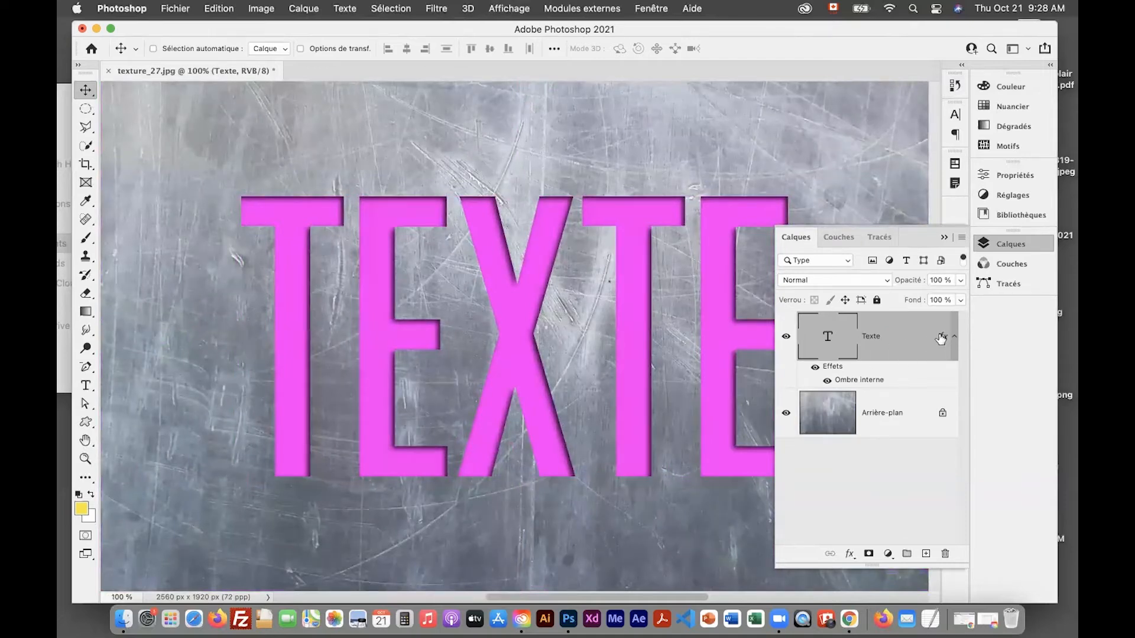
# Step: Compare the lettering with the Texte layer's effects and its inner shadow hidden and shown
pyautogui.click(815, 367)
pyautogui.click(815, 367)
pyautogui.click(815, 367)
pyautogui.click(815, 367)
pyautogui.click(828, 381)
pyautogui.click(828, 381)
pyautogui.click(815, 367)
pyautogui.click(815, 367)
# Step: Try the Texte layer's opacity at 16% and restore it to 100%
pyautogui.click(961, 280)
pyautogui.moveTo(956, 297); pyautogui.dragTo(914, 301)
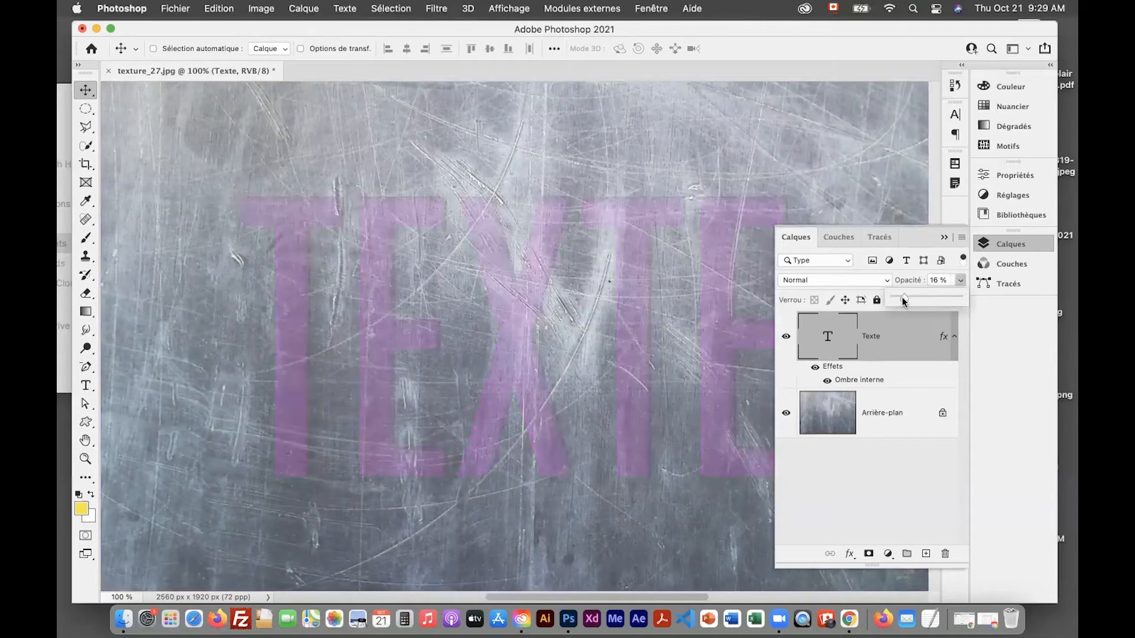
pyautogui.moveTo(903, 300); pyautogui.dragTo(962, 304)
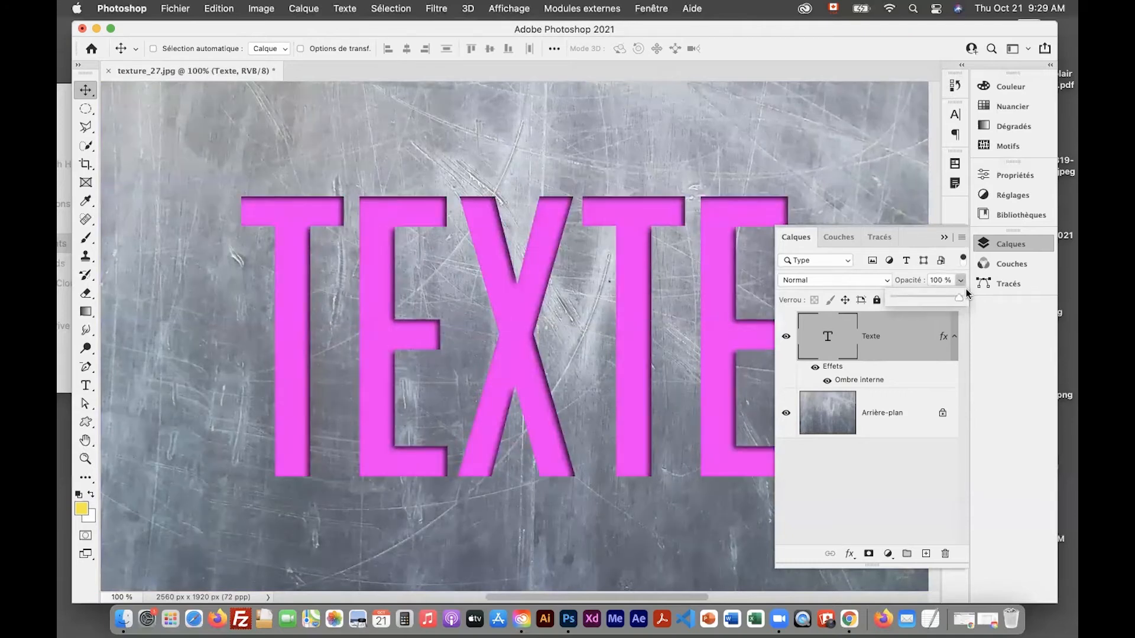
pyautogui.click(962, 286)
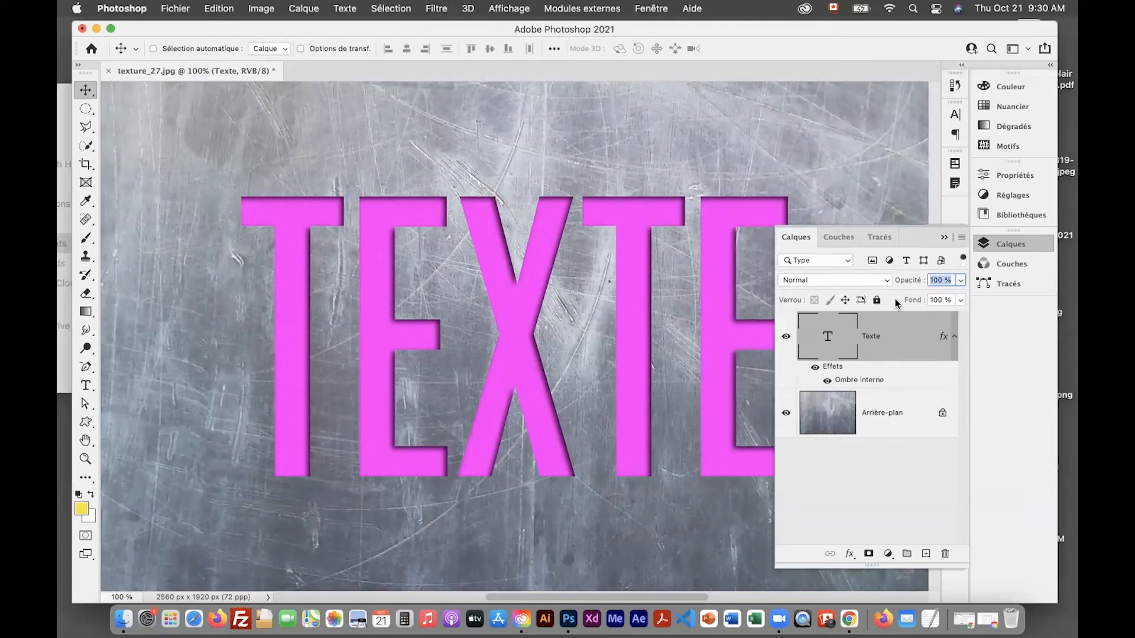
# Step: Lower the Texte layer's fill (Fond) to 34% while leaving its opacity at 100%
pyautogui.click(961, 303)
pyautogui.moveTo(961, 319); pyautogui.dragTo(913, 317)
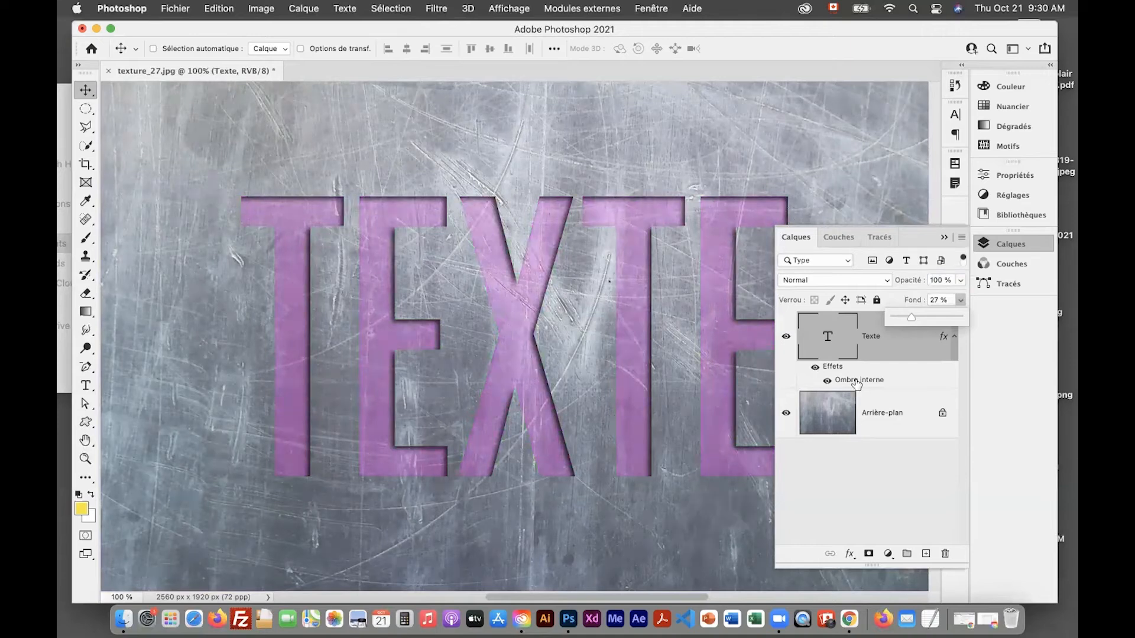
pyautogui.moveTo(910, 317)
pyautogui.mouseDown()
pyautogui.moveTo(919, 320)
pyautogui.moveTo(893, 320)
pyautogui.moveTo(974, 315)
pyautogui.moveTo(917, 298)
pyautogui.moveTo(977, 295)
pyautogui.moveTo(914, 319)
pyautogui.mouseUp()
pyautogui.click(960, 280)
pyautogui.click(961, 281)
pyautogui.click(960, 300)
pyautogui.click(907, 355)
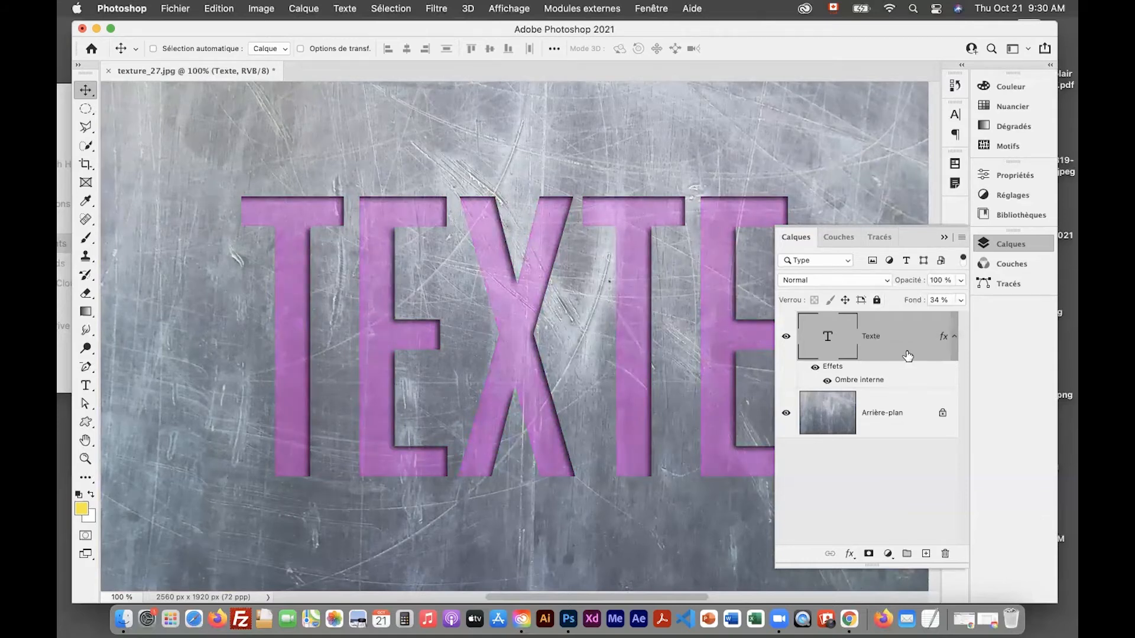
# Step: Change the colour of the "Texte" lettering to dark blue #0c1d44
pyautogui.doubleClick(833, 351)
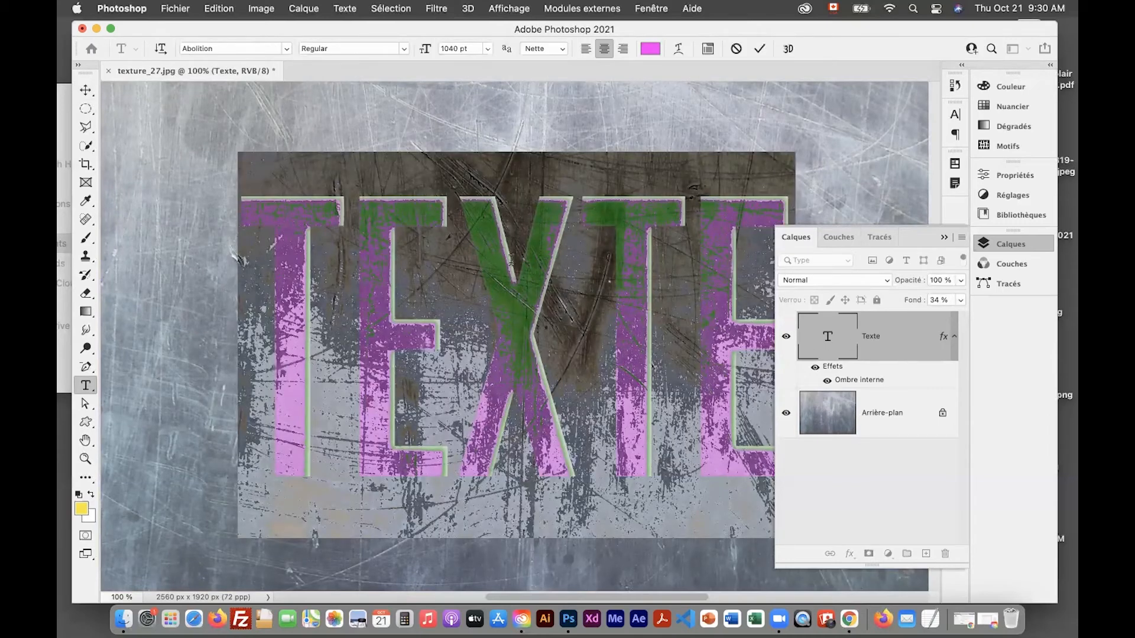
pyautogui.click(650, 48)
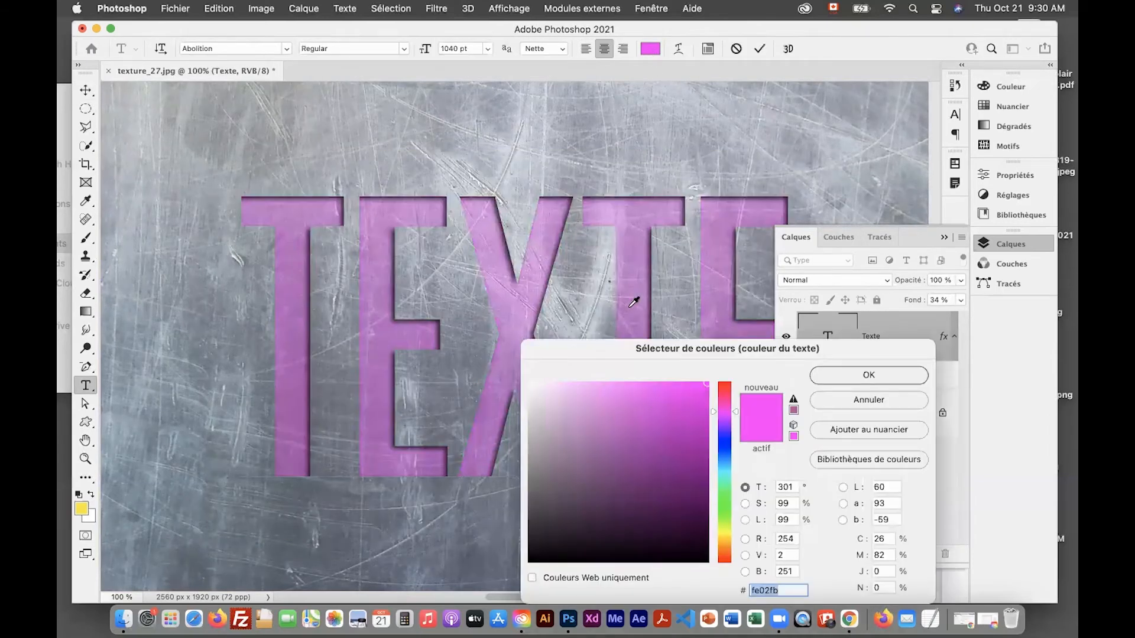
pyautogui.click(588, 180)
pyautogui.moveTo(656, 533); pyautogui.dragTo(677, 514)
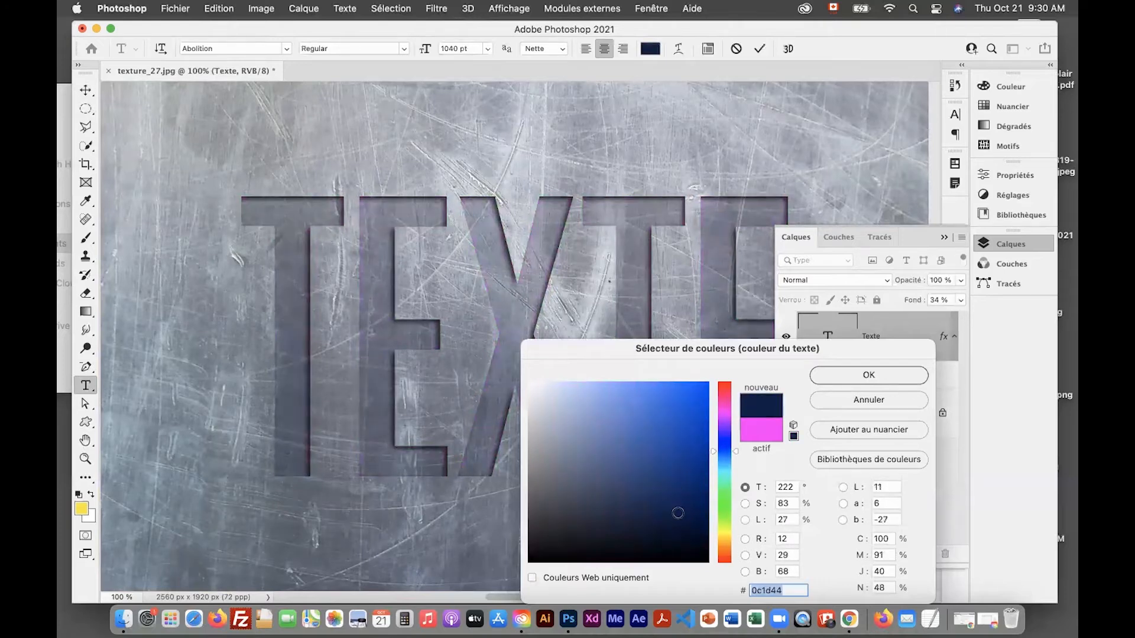
pyautogui.click(869, 376)
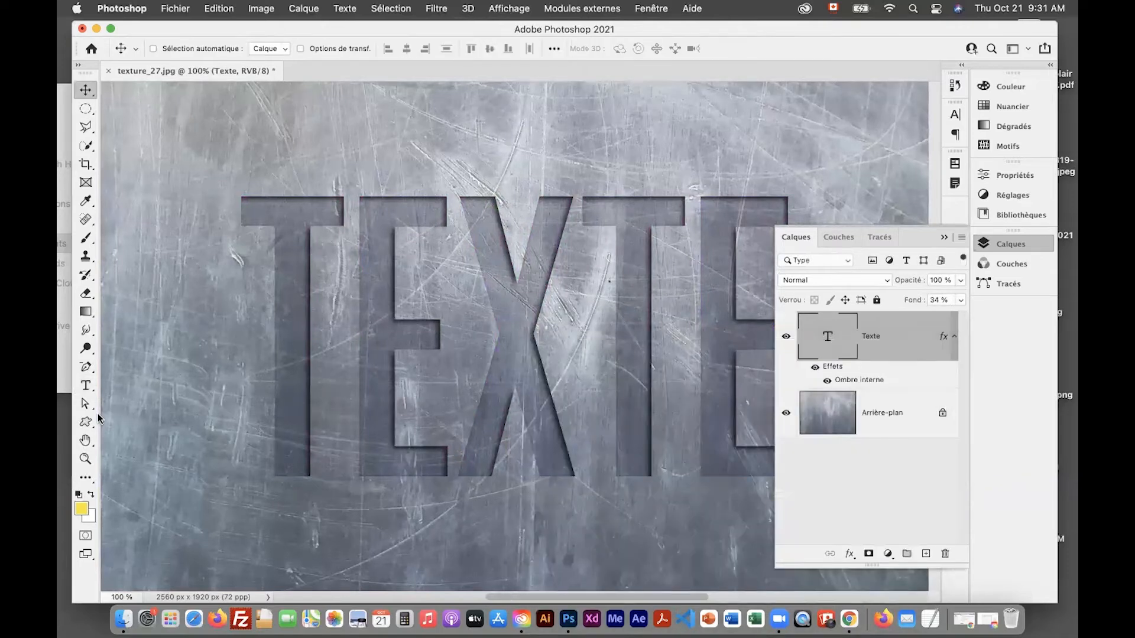
# Step: Fit the whole image in view and lower the Texte layer's fill (Fond) to 29%
pyautogui.doubleClick(86, 440)
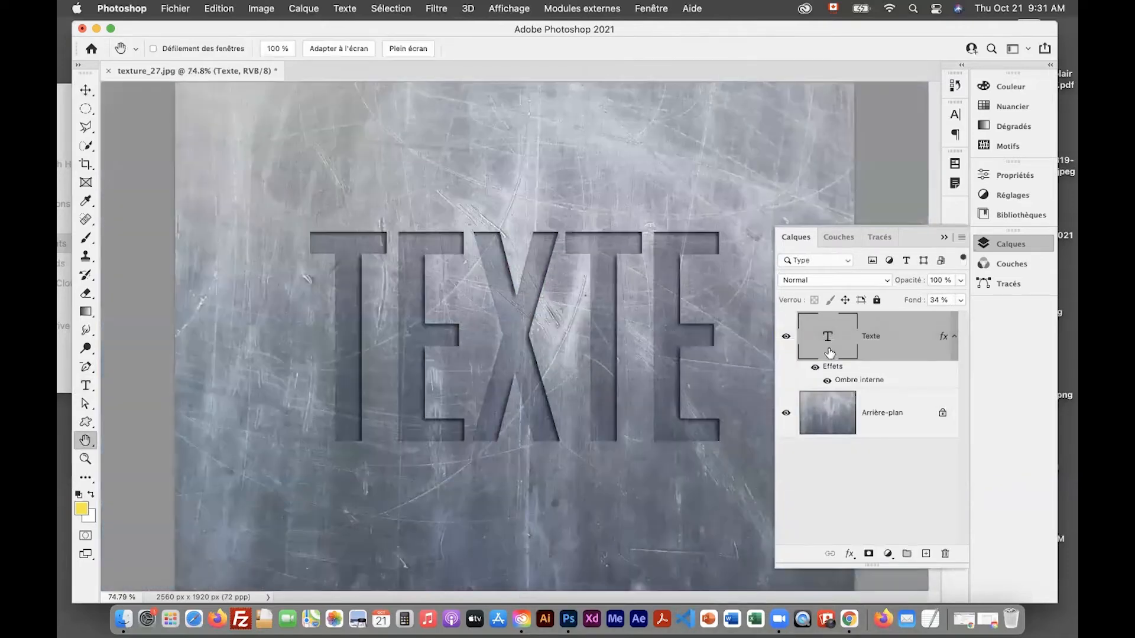
pyautogui.moveTo(955, 303); pyautogui.dragTo(952, 306)
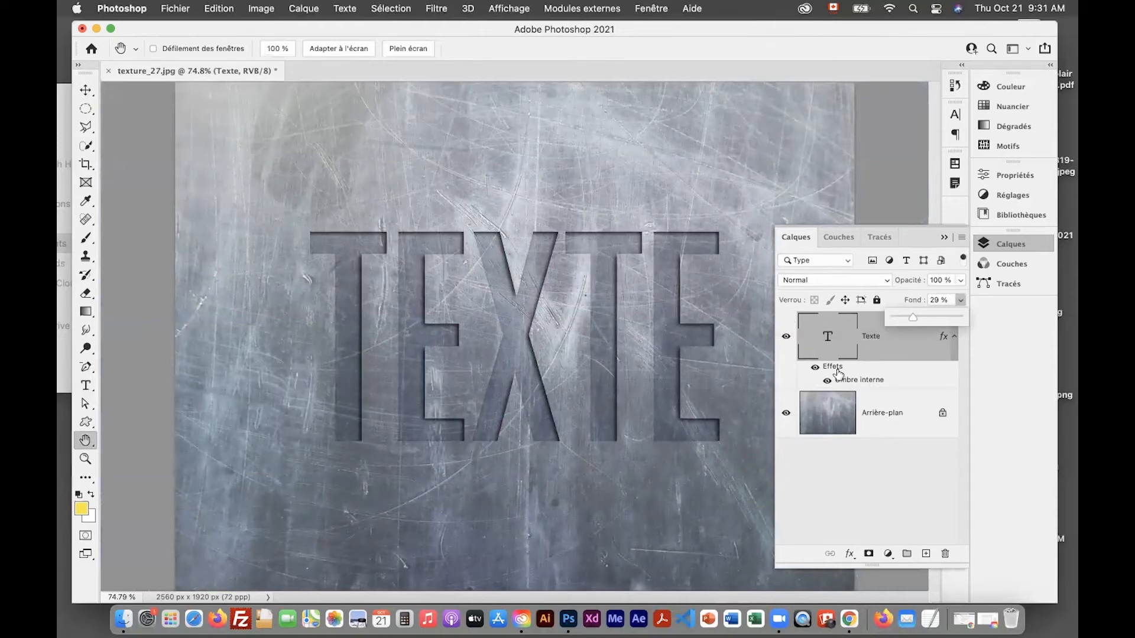
pyautogui.click(921, 392)
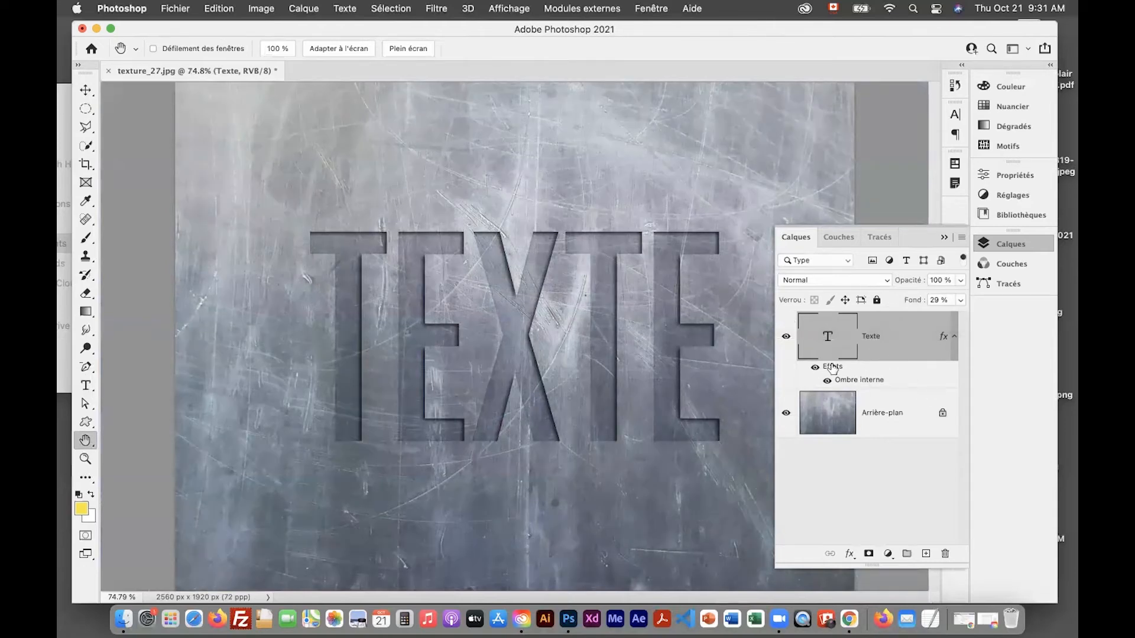
# Step: Set the Texte layer's inner shadow distance to 20 px and its size to 40 px
pyautogui.doubleClick(860, 382)
pyautogui.moveTo(586, 110); pyautogui.dragTo(776, 110)
pyautogui.moveTo(893, 233); pyautogui.dragTo(902, 257)
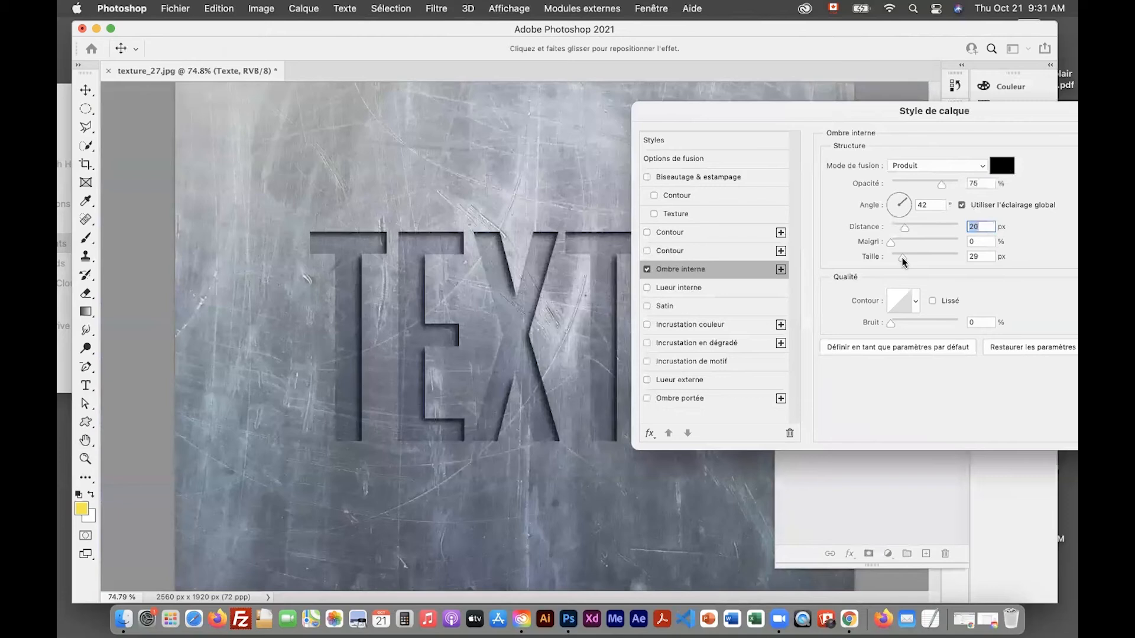
pyautogui.moveTo(905, 258); pyautogui.dragTo(907, 260)
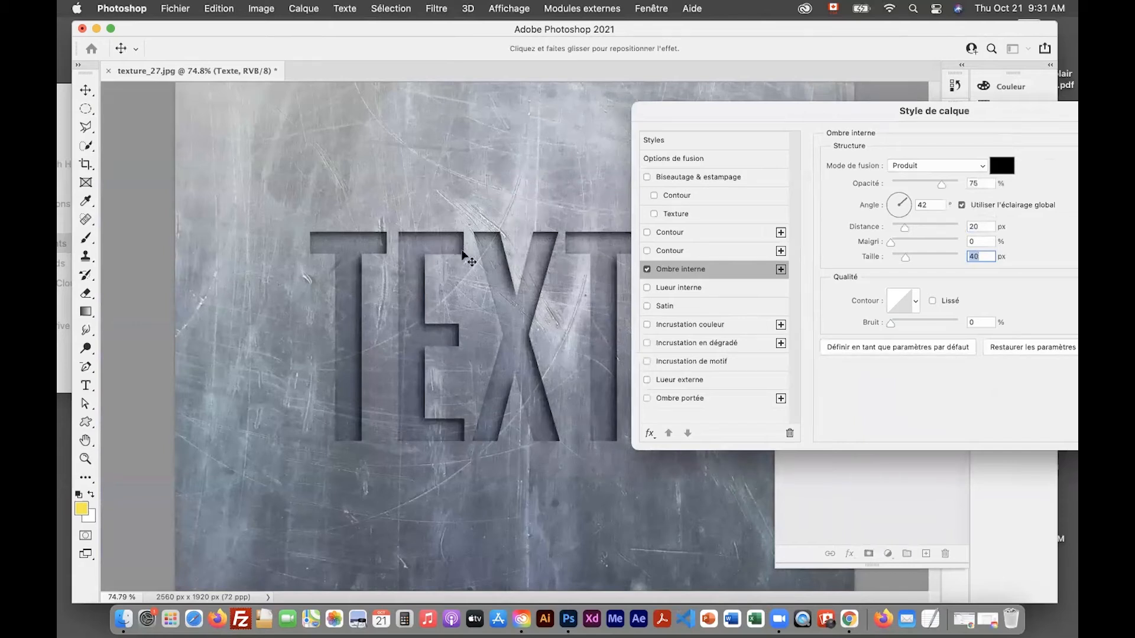
pyautogui.moveTo(811, 111); pyautogui.dragTo(841, 103)
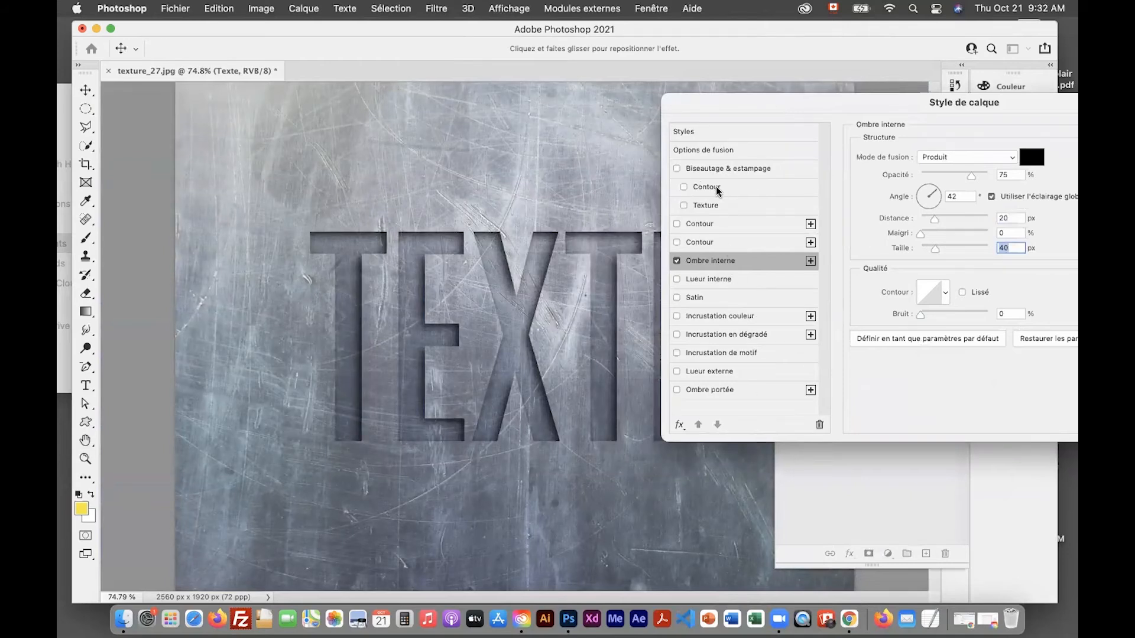
# Step: Add a bevel and emboss effect (Biseautage & estampage) to the Texte layer with its default parameters restored
pyautogui.moveTo(757, 110); pyautogui.dragTo(422, 113)
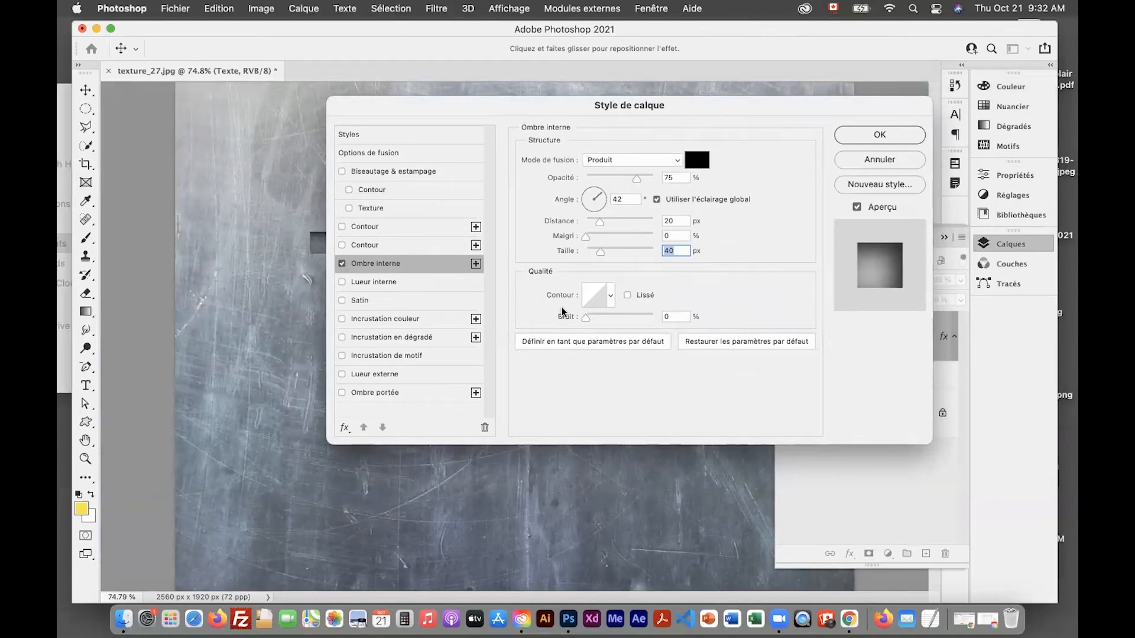
pyautogui.click(340, 171)
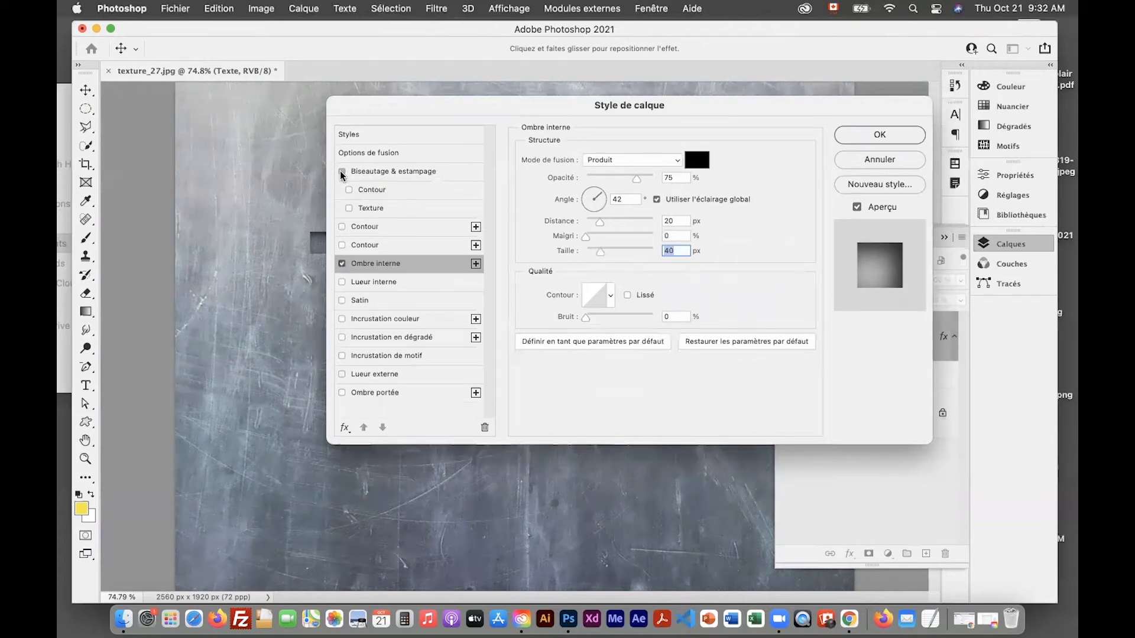
pyautogui.click(379, 172)
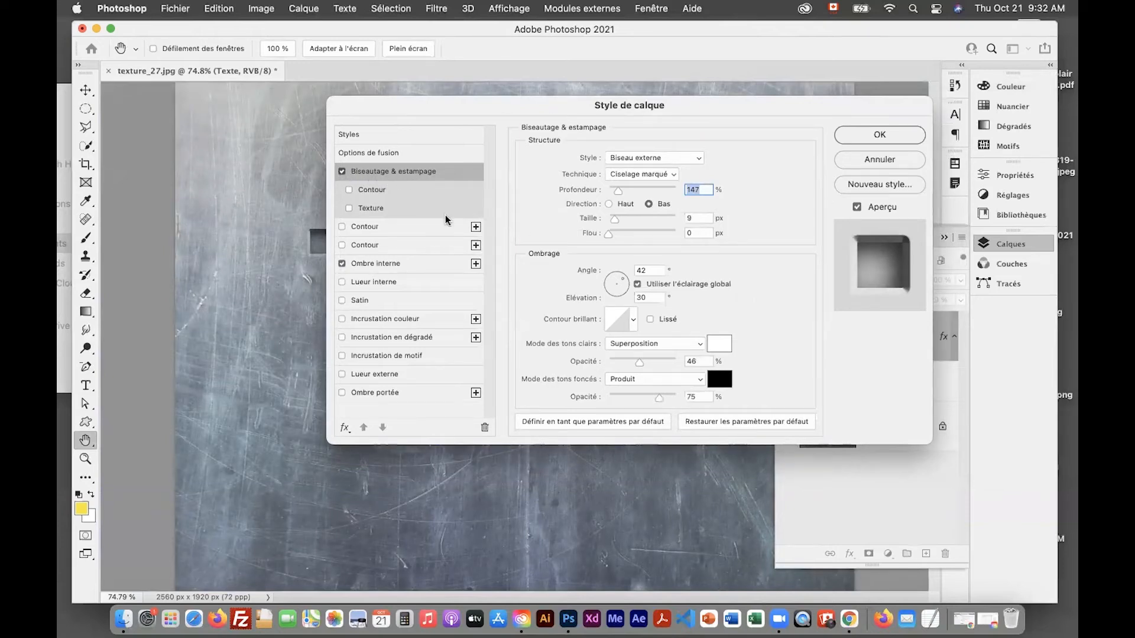
pyautogui.moveTo(629, 105); pyautogui.dragTo(815, 85)
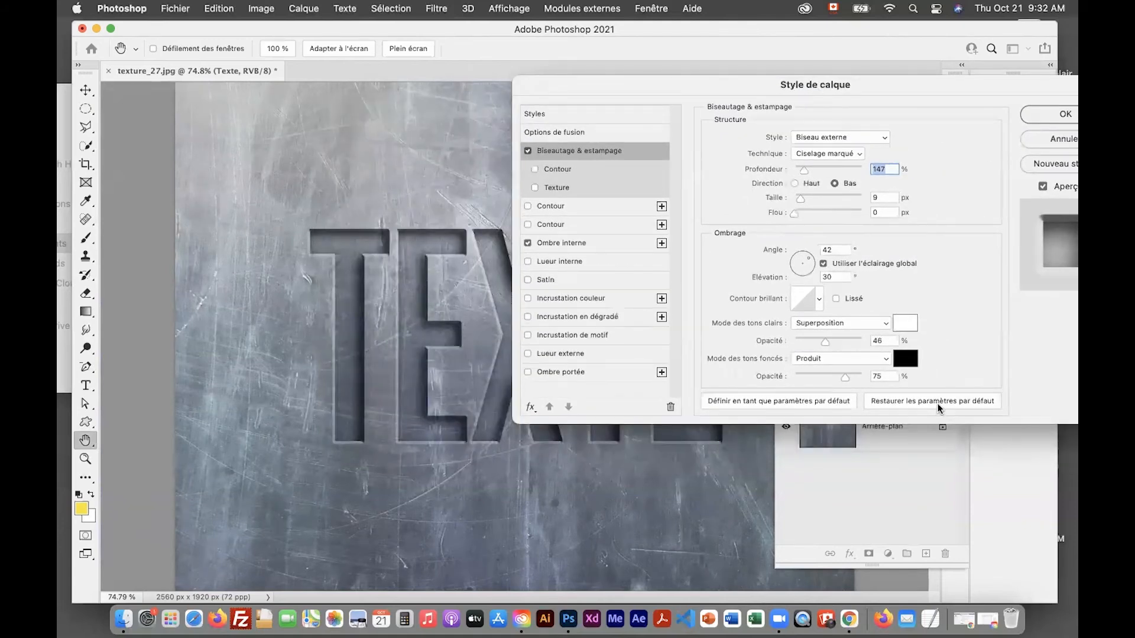
pyautogui.click(937, 404)
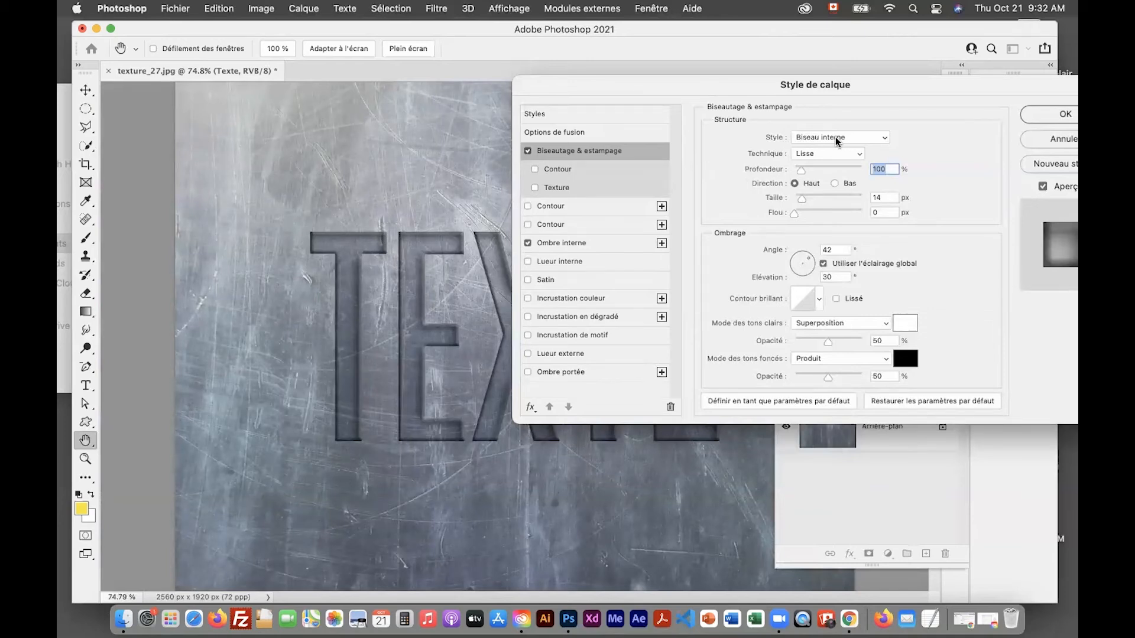
# Step: Try the Biseau externe, Biseau interne, Estampage and Estampage oreiller styles for the Texte layer's bevel and emboss effect
pyautogui.moveTo(766, 86); pyautogui.dragTo(717, 89)
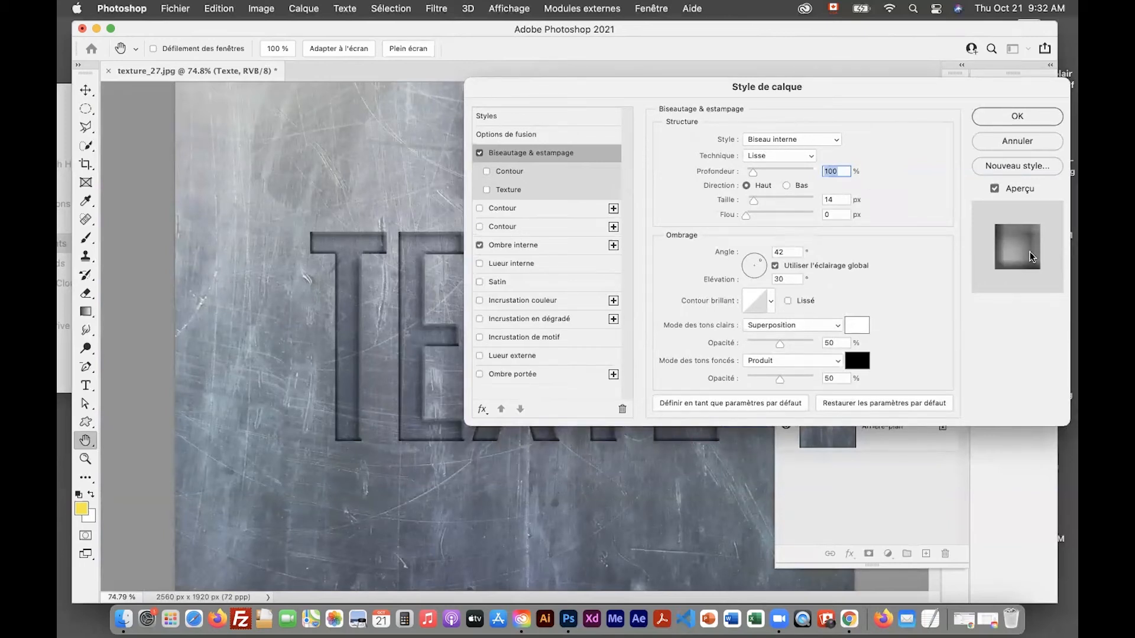
pyautogui.click(820, 145)
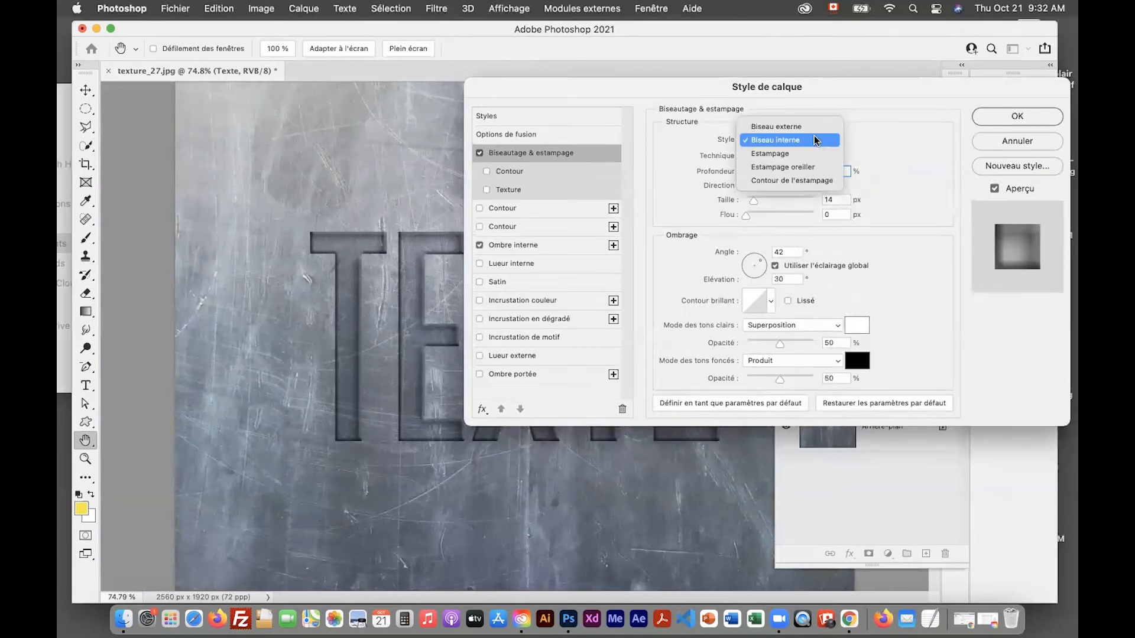
pyautogui.click(816, 131)
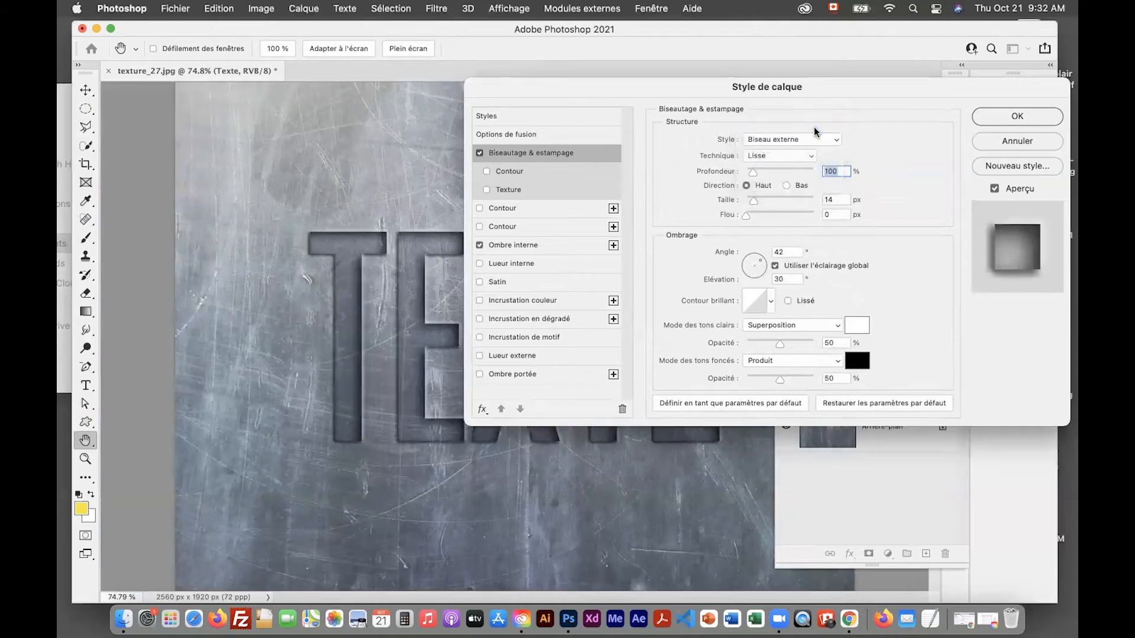
pyautogui.click(813, 141)
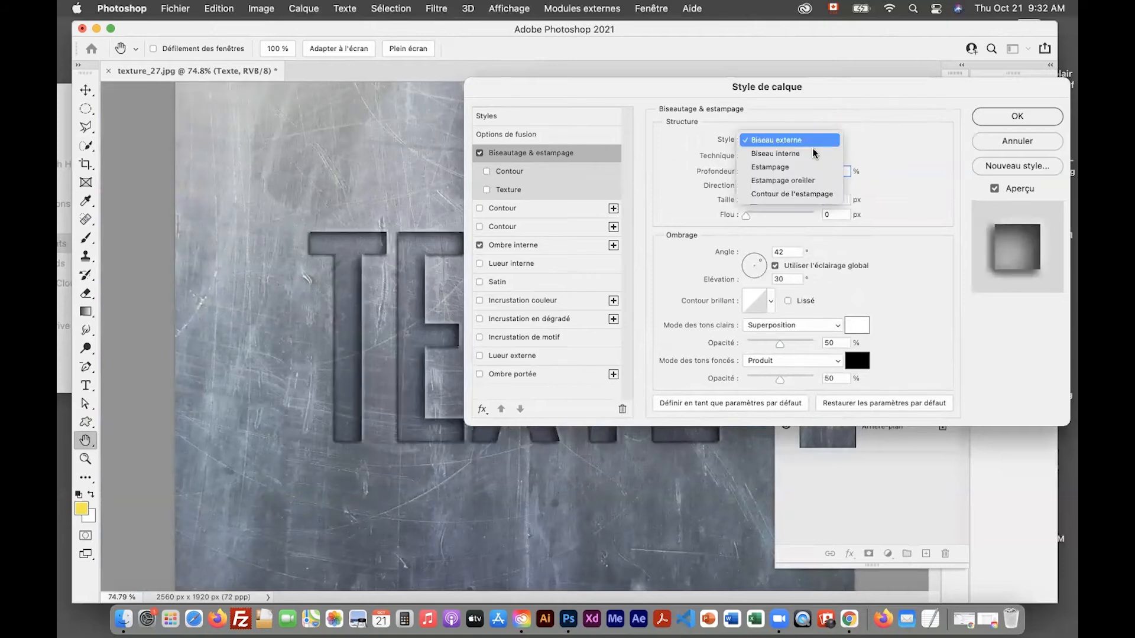
pyautogui.click(812, 145)
pyautogui.click(814, 142)
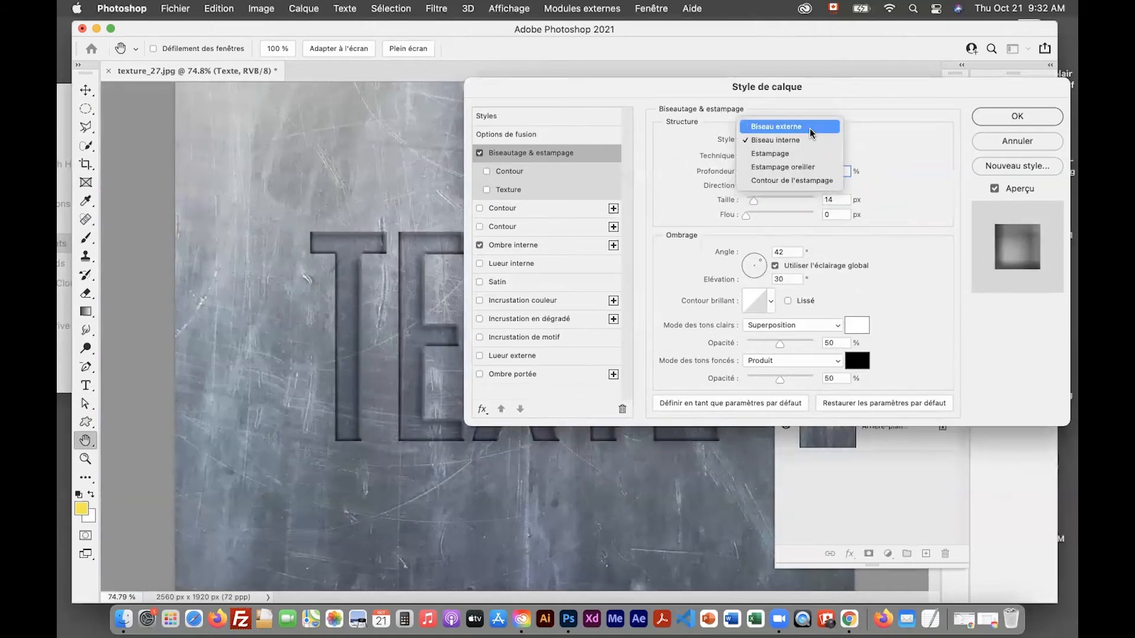
pyautogui.click(815, 126)
pyautogui.click(815, 140)
pyautogui.click(812, 167)
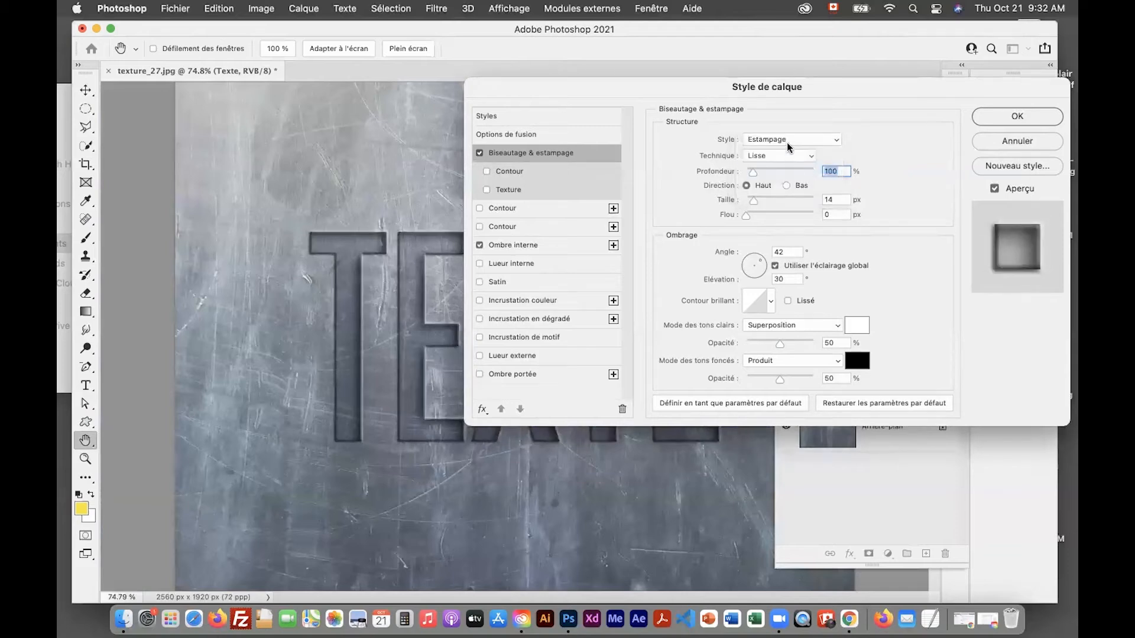
pyautogui.click(808, 143)
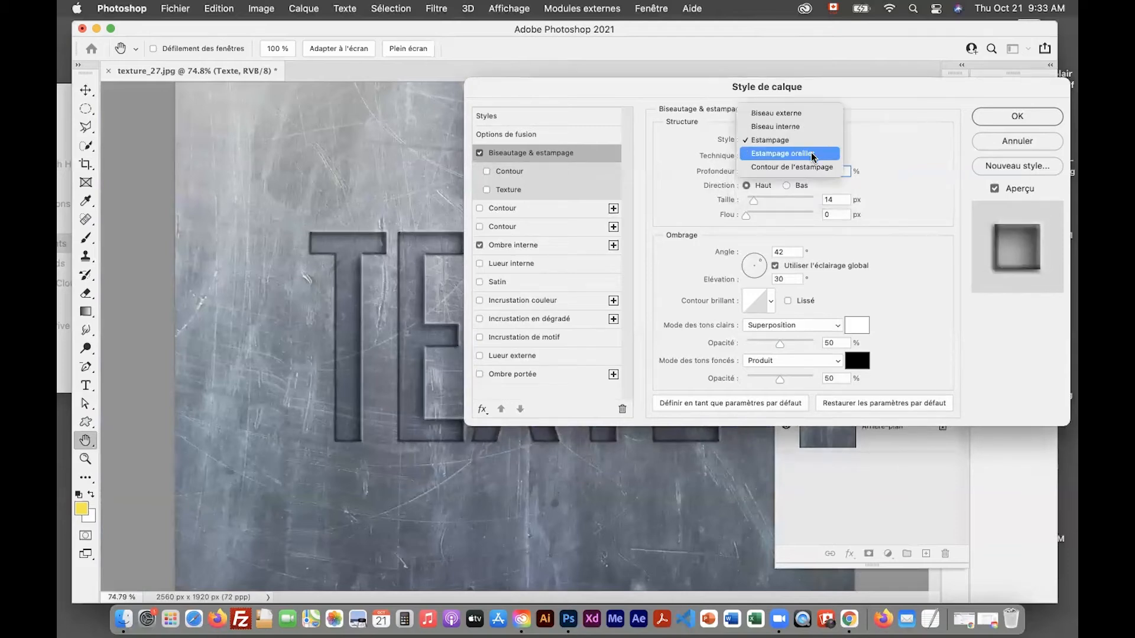
pyautogui.click(813, 156)
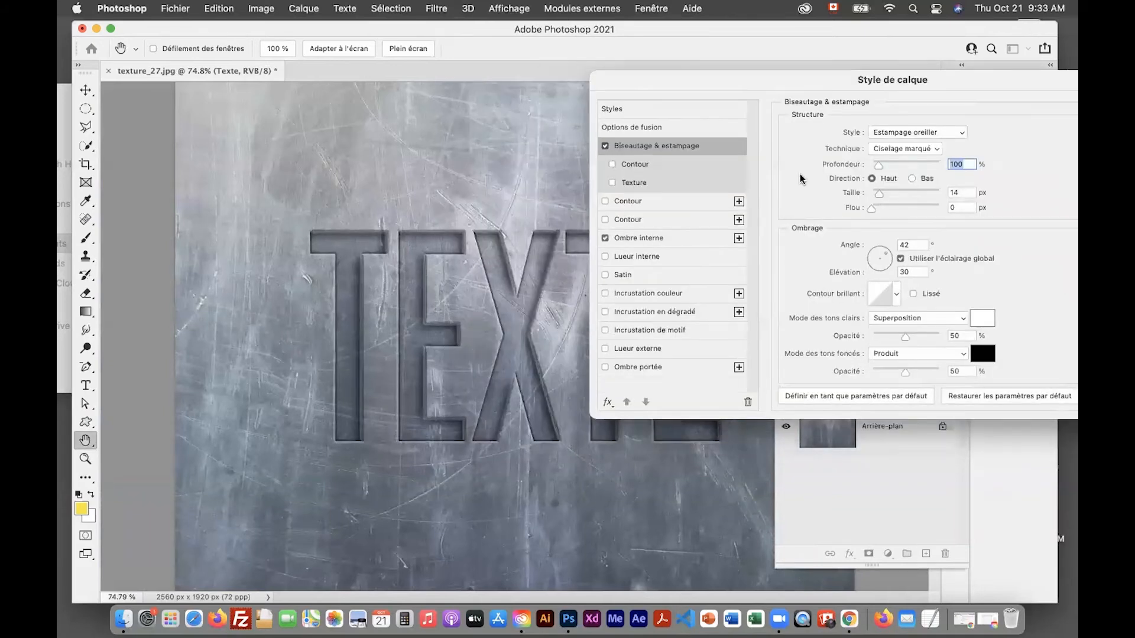
# Step: Set the Texte layer's bevel style to Biseau externe with the Ciselage marqué technique and direction Bas
pyautogui.click(910, 134)
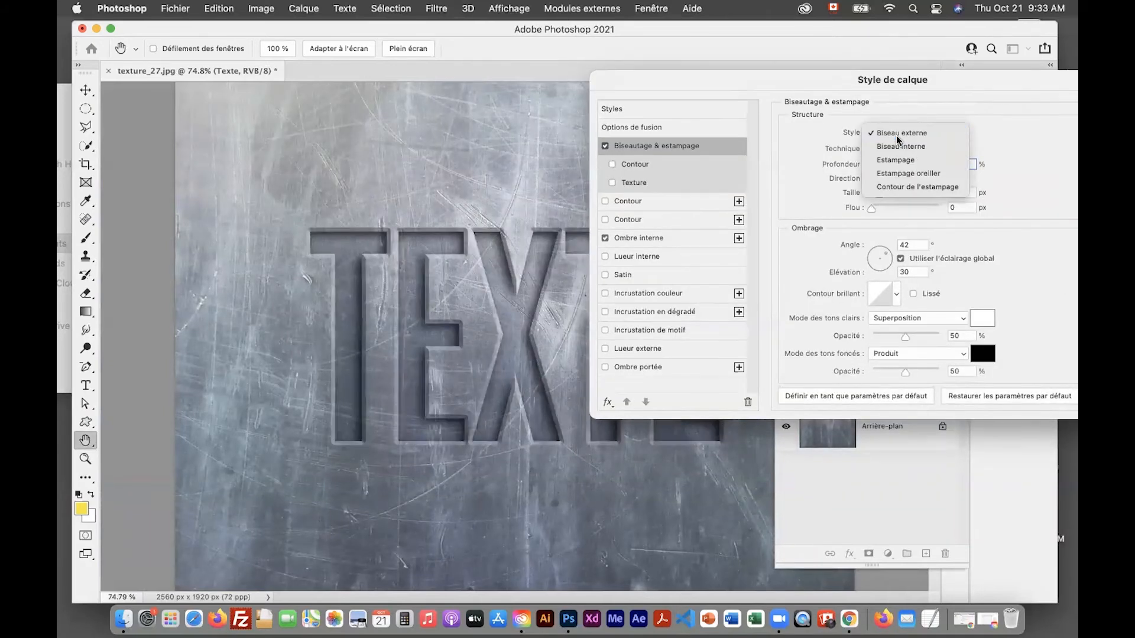
pyautogui.click(896, 133)
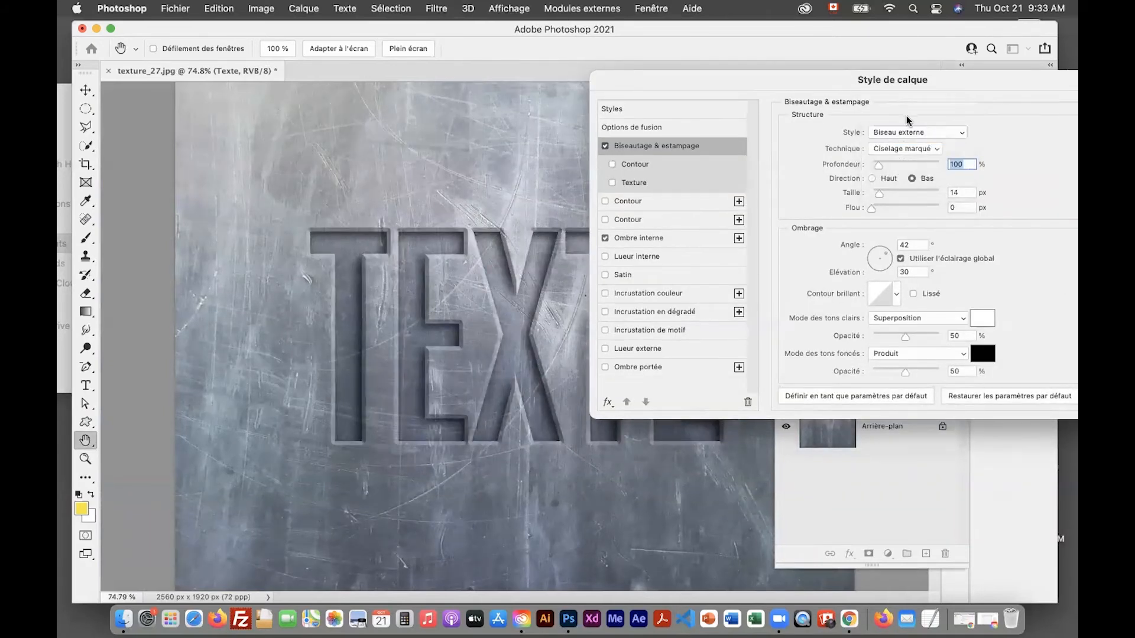
pyautogui.click(914, 151)
pyautogui.click(915, 153)
pyautogui.click(872, 180)
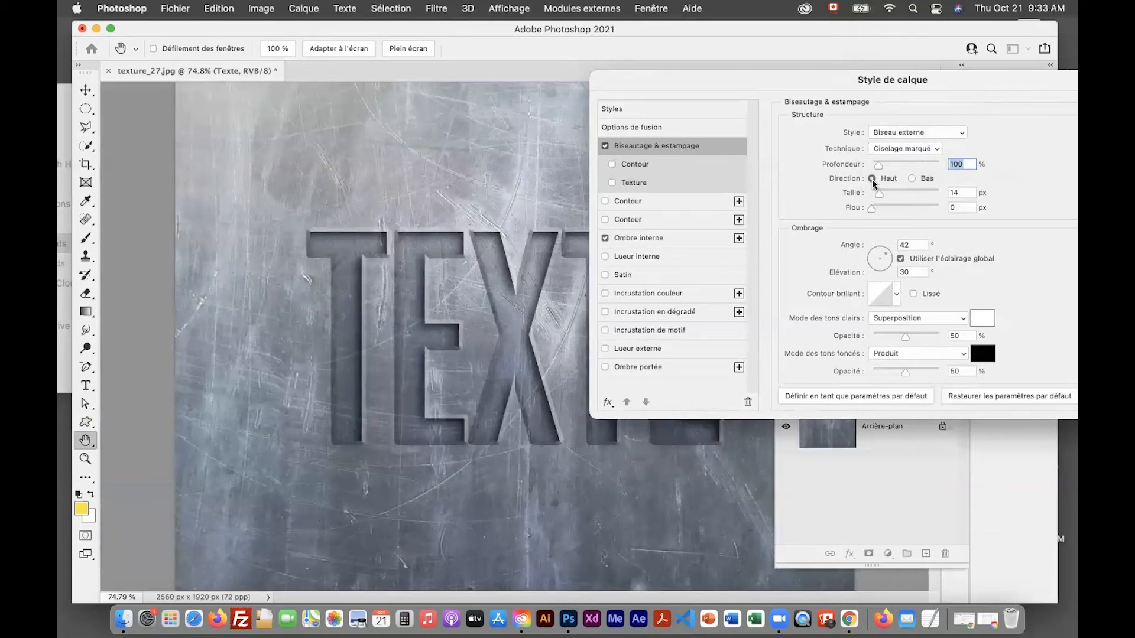
pyautogui.moveTo(899, 84); pyautogui.dragTo(696, 93)
pyautogui.click(709, 187)
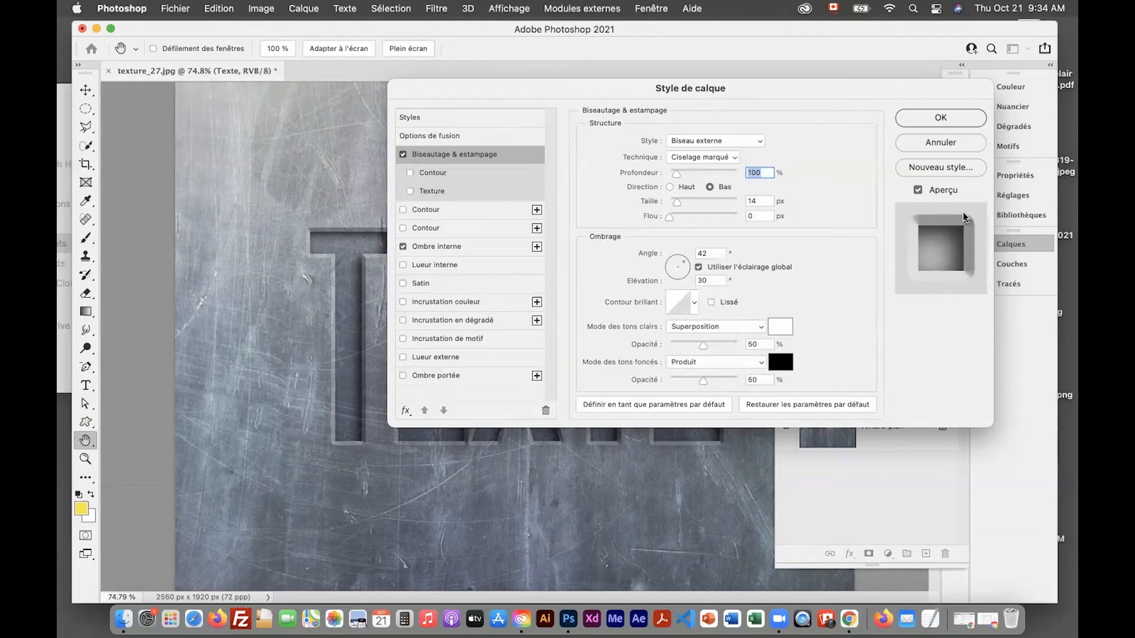
# Step: Set the outer bevel's size to 7 px and its lighting to a 43° angle with a 21° elevation
pyautogui.moveTo(622, 95); pyautogui.dragTo(851, 104)
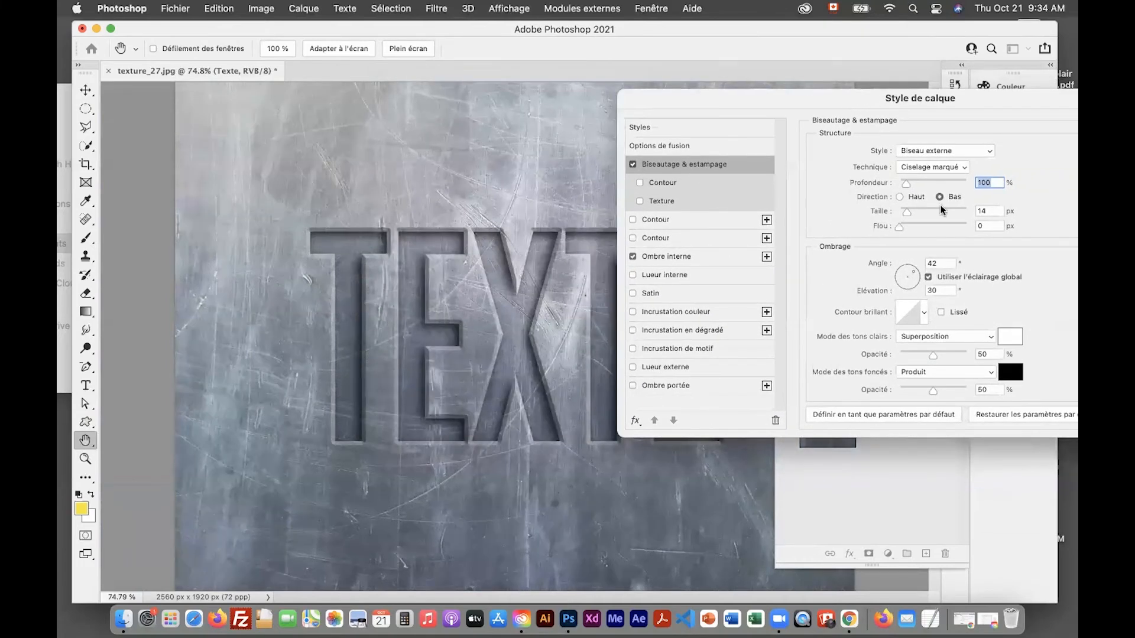
pyautogui.moveTo(904, 210); pyautogui.dragTo(906, 210)
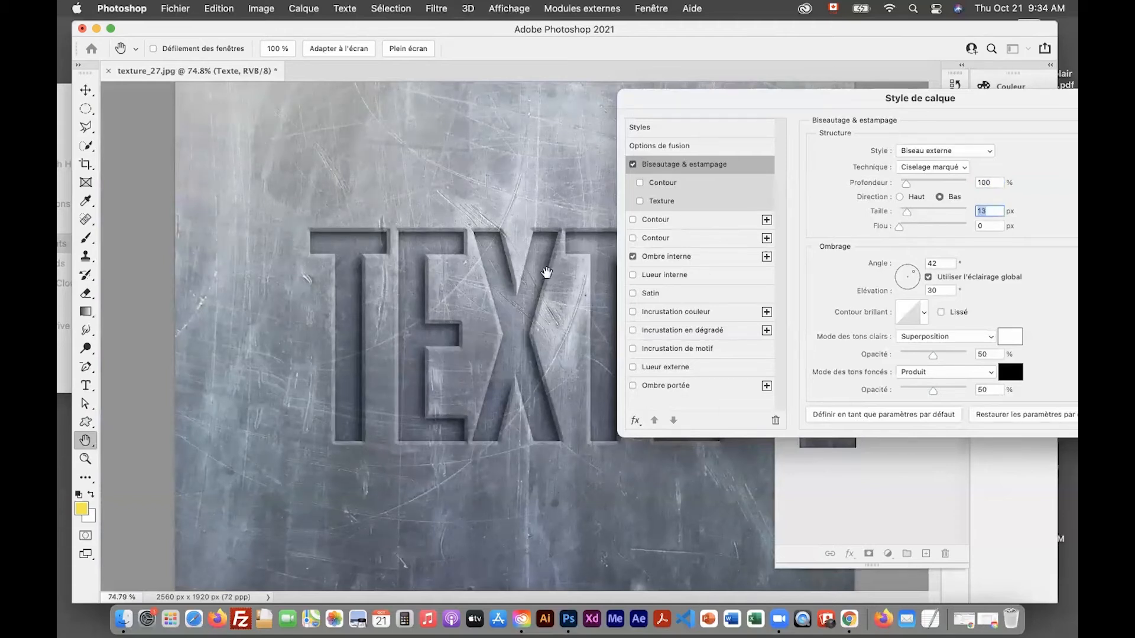
pyautogui.moveTo(905, 218)
pyautogui.mouseDown()
pyautogui.moveTo(898, 210)
pyautogui.moveTo(917, 216)
pyautogui.moveTo(903, 217)
pyautogui.mouseUp()
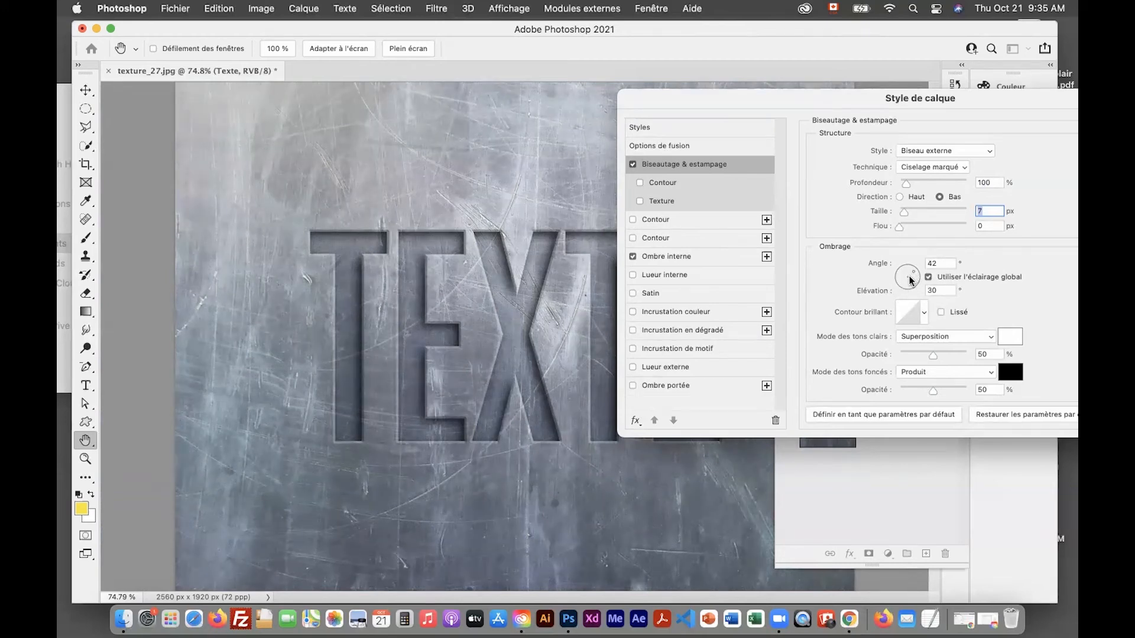
pyautogui.moveTo(913, 276); pyautogui.dragTo(914, 272)
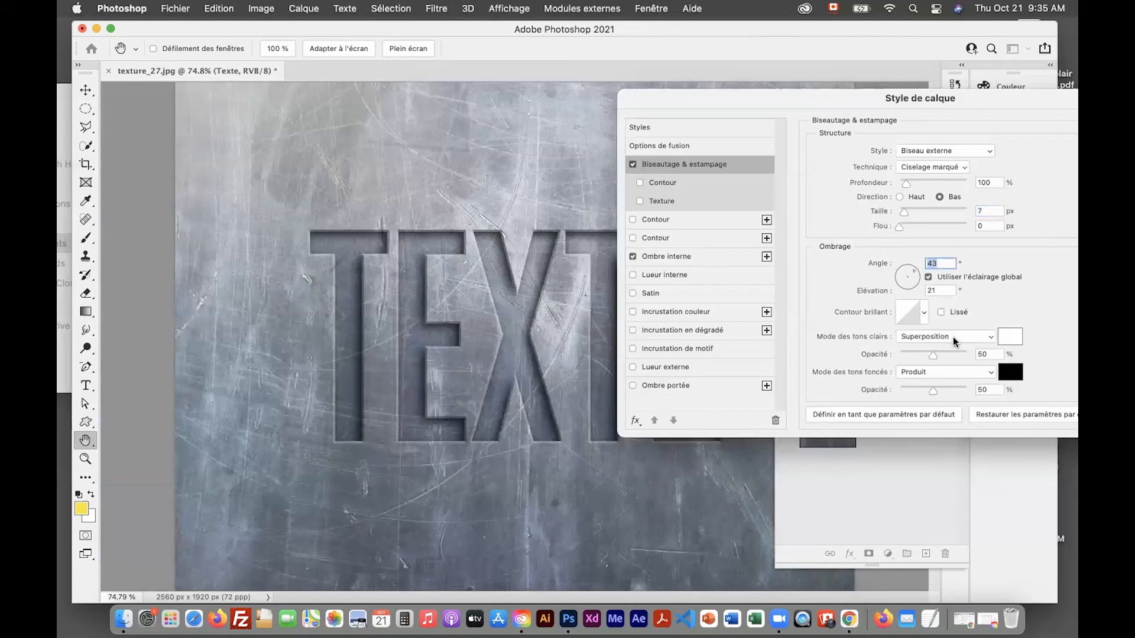
# Step: Set the bevel's highlight opacity to 67% and shadow opacity to 61%, and apply the layer style
pyautogui.moveTo(846, 98); pyautogui.dragTo(545, 77)
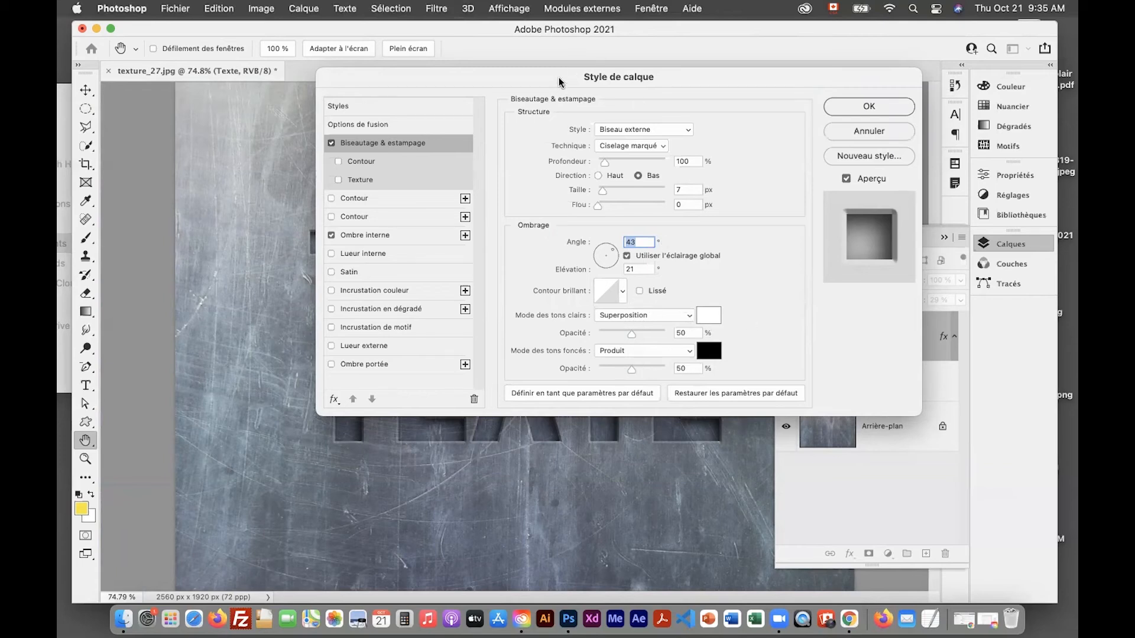
pyautogui.moveTo(562, 78); pyautogui.dragTo(799, 75)
pyautogui.moveTo(867, 329); pyautogui.dragTo(875, 353)
pyautogui.click(878, 334)
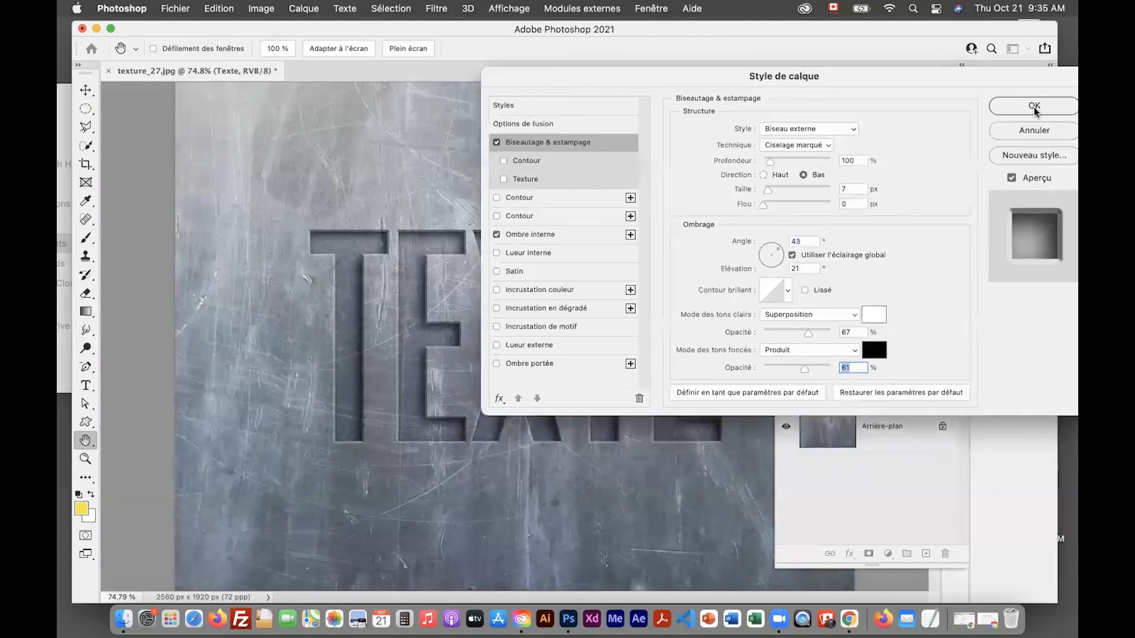
pyautogui.click(1034, 108)
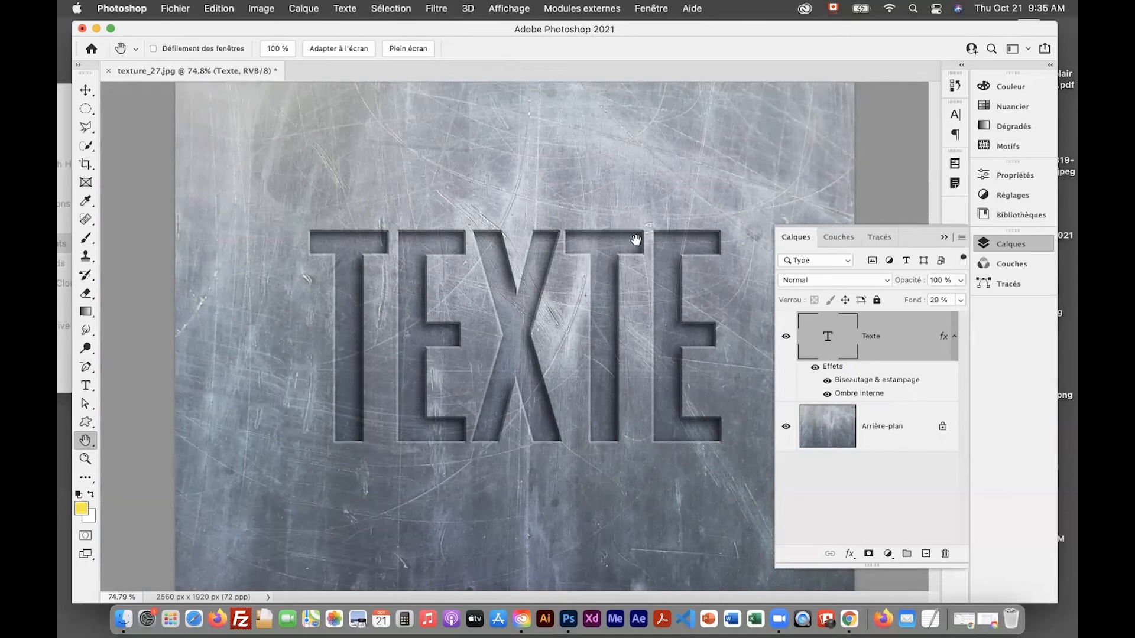
# Step: Move the TEXTE lettering to the image's upper-left area and add a separate "2" text layer below it
pyautogui.press('v')
pyautogui.moveTo(428, 320); pyautogui.dragTo(304, 190)
pyautogui.click(87, 384)
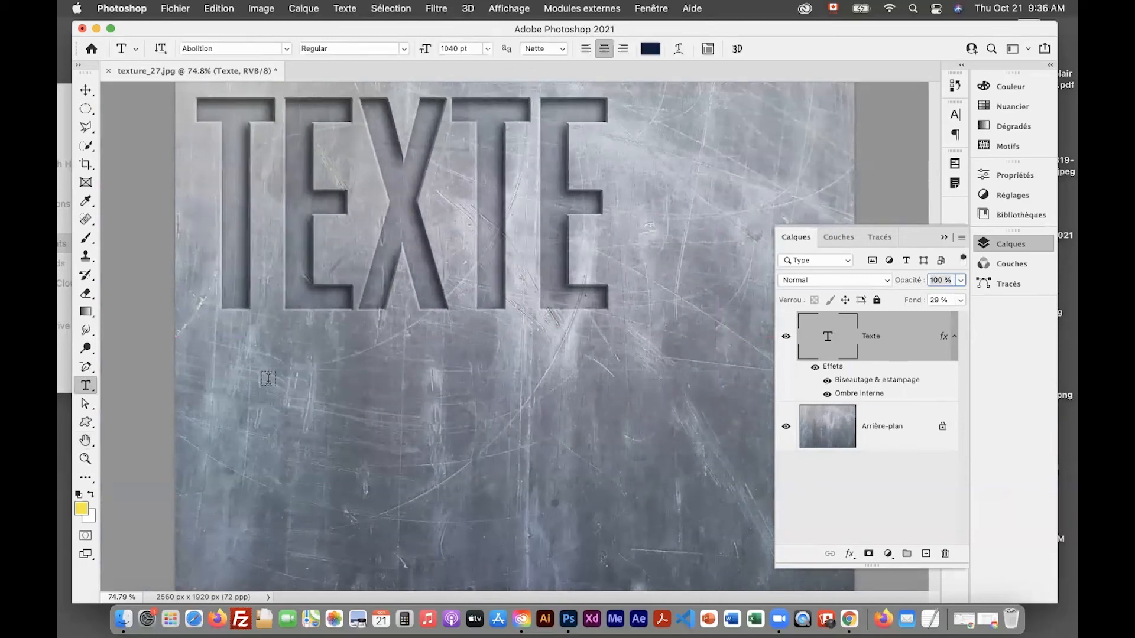
pyautogui.click(396, 404)
pyautogui.write('2')
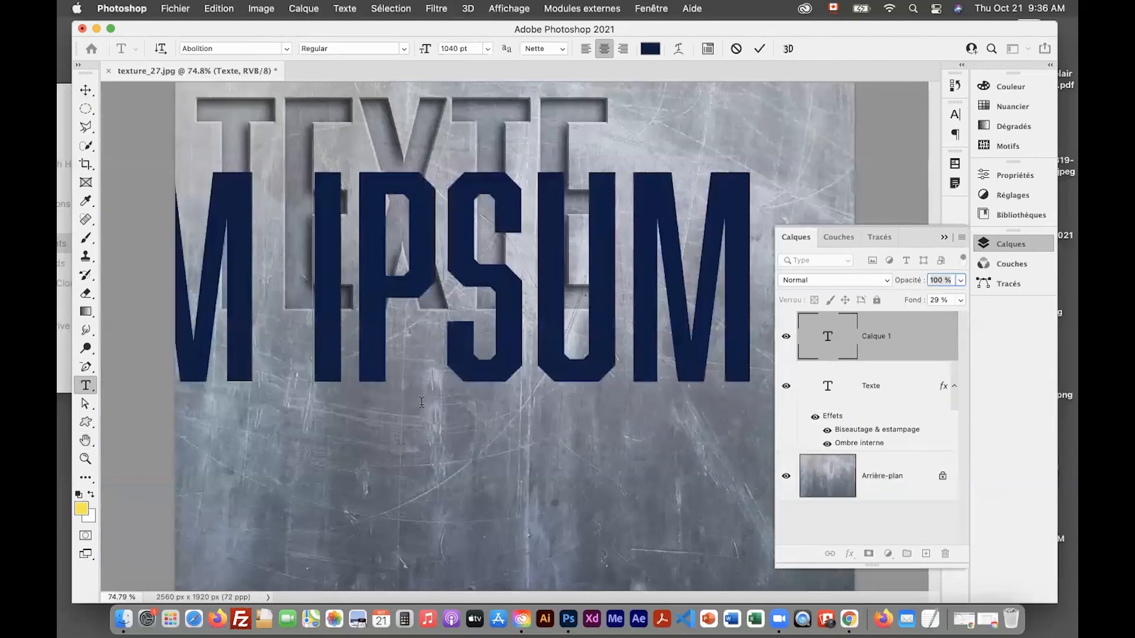
pyautogui.click(86, 90)
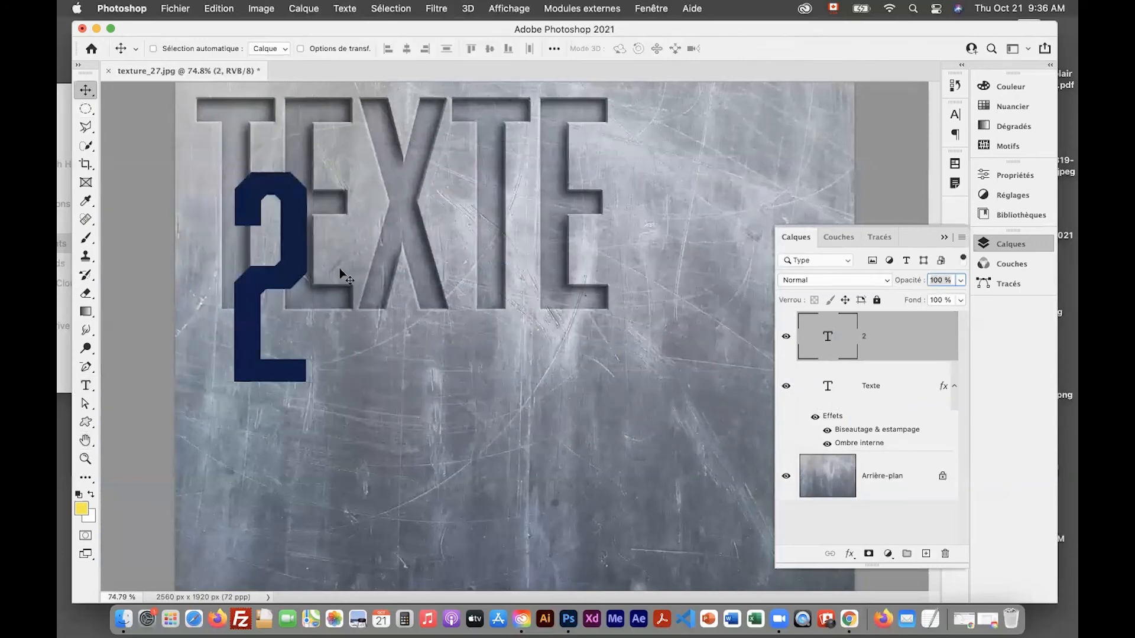
pyautogui.moveTo(326, 396); pyautogui.dragTo(275, 395)
# Step: Add a drop shadow (Ombre portée) to the "2" layer with default parameters restored, comparing it on and off
pyautogui.click(849, 554)
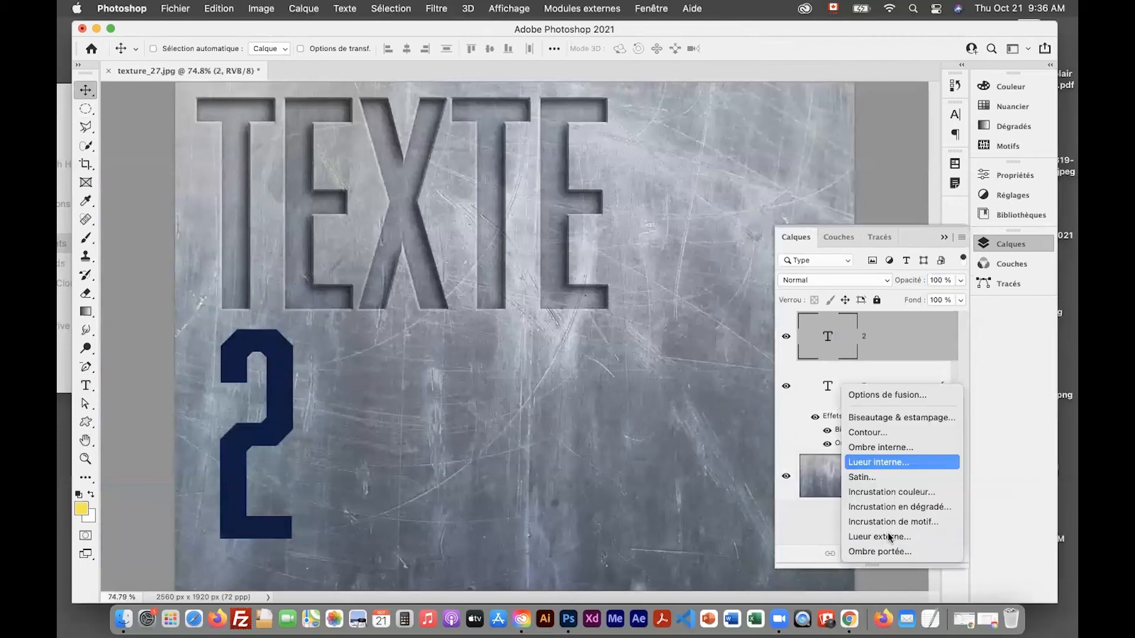
pyautogui.click(882, 557)
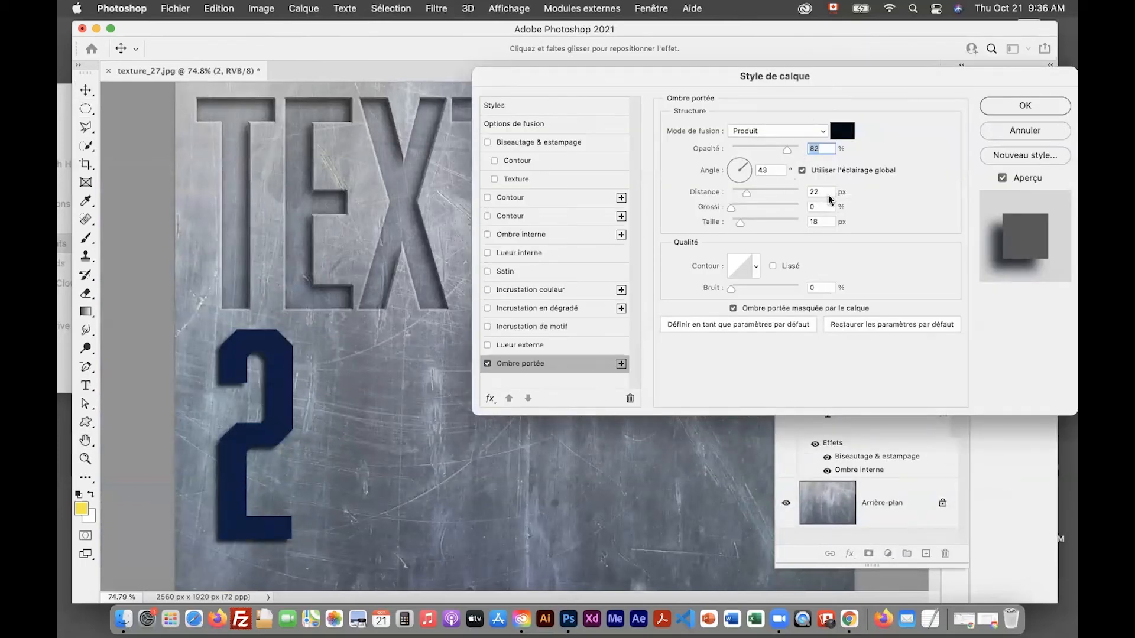
pyautogui.click(859, 324)
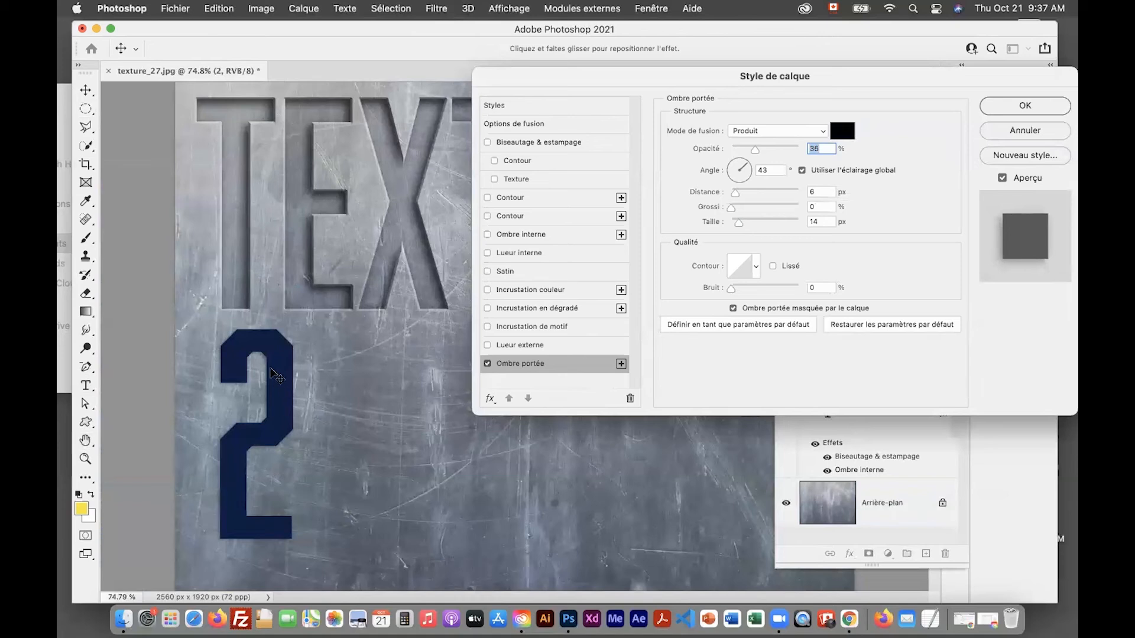
pyautogui.click(488, 364)
pyautogui.click(487, 363)
# Step: Set the "2" layer's drop shadow to 75% opacity, 5 px distance, 4% spread (Grossi) and 8 px size, and apply it
pyautogui.moveTo(756, 152); pyautogui.dragTo(780, 152)
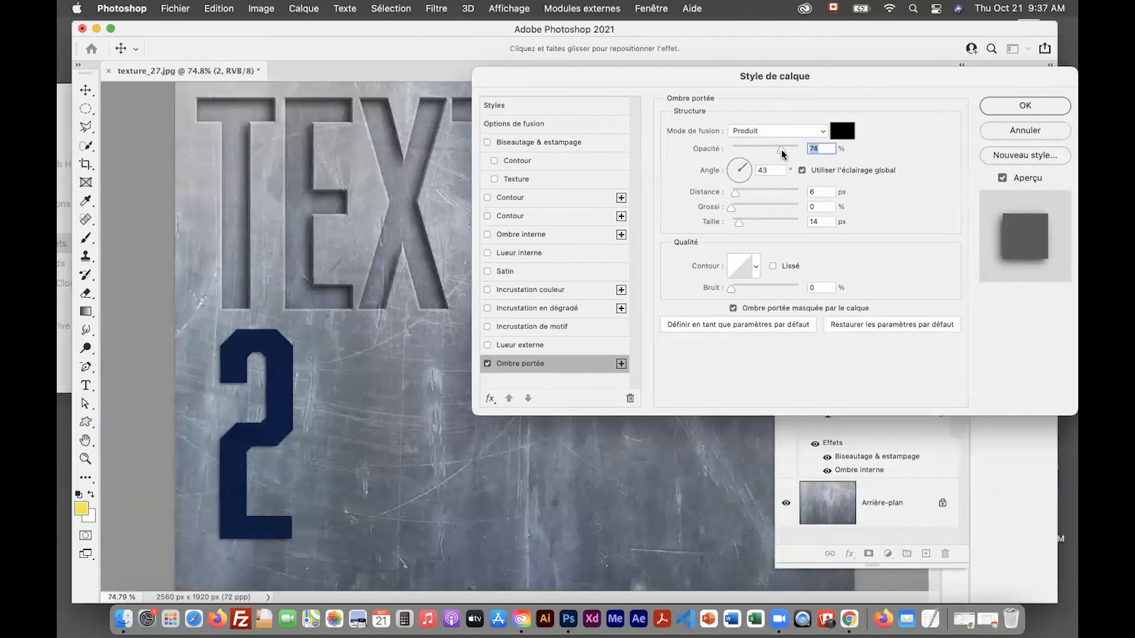
pyautogui.moveTo(736, 193)
pyautogui.mouseDown()
pyautogui.moveTo(767, 194)
pyautogui.moveTo(734, 195)
pyautogui.mouseUp()
pyautogui.click(735, 208)
pyautogui.click(736, 209)
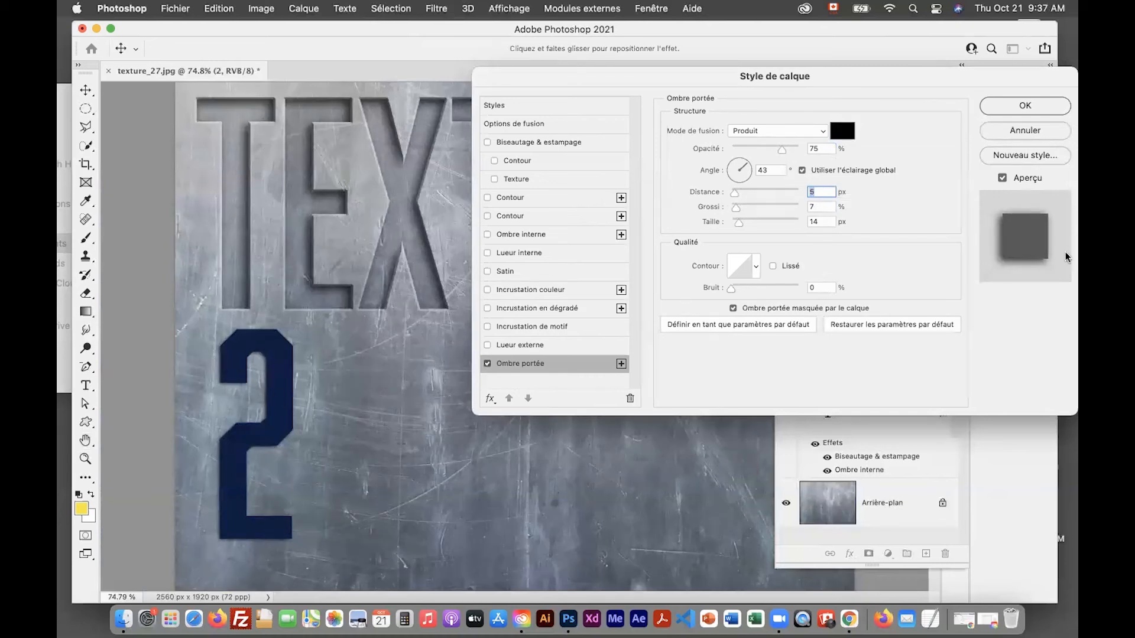
pyautogui.moveTo(740, 224); pyautogui.dragTo(734, 194)
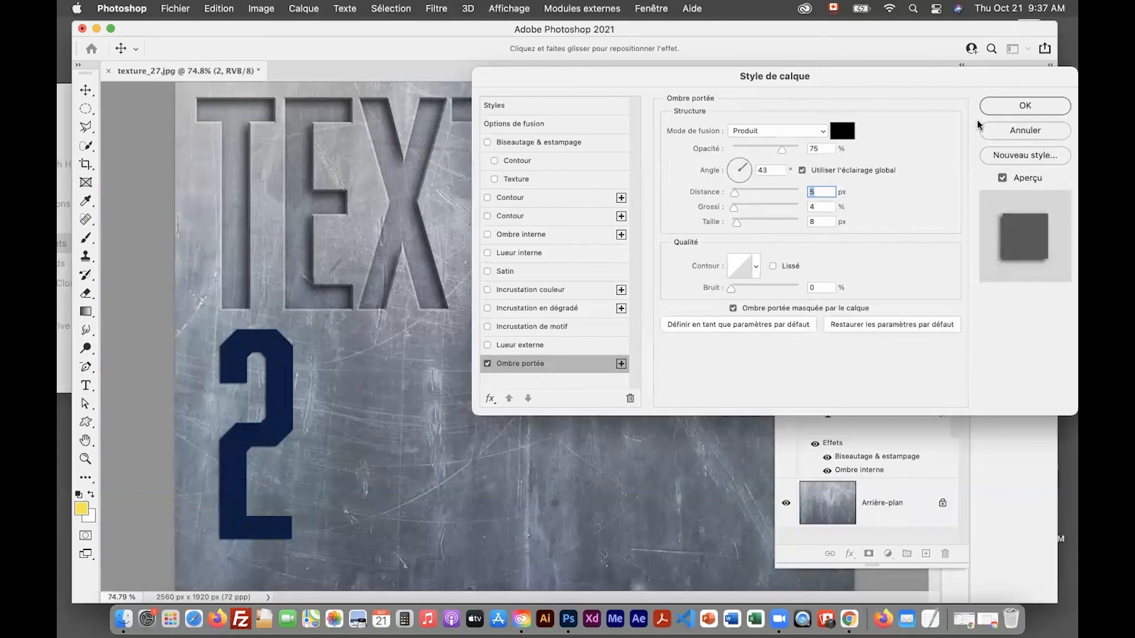
pyautogui.click(1017, 107)
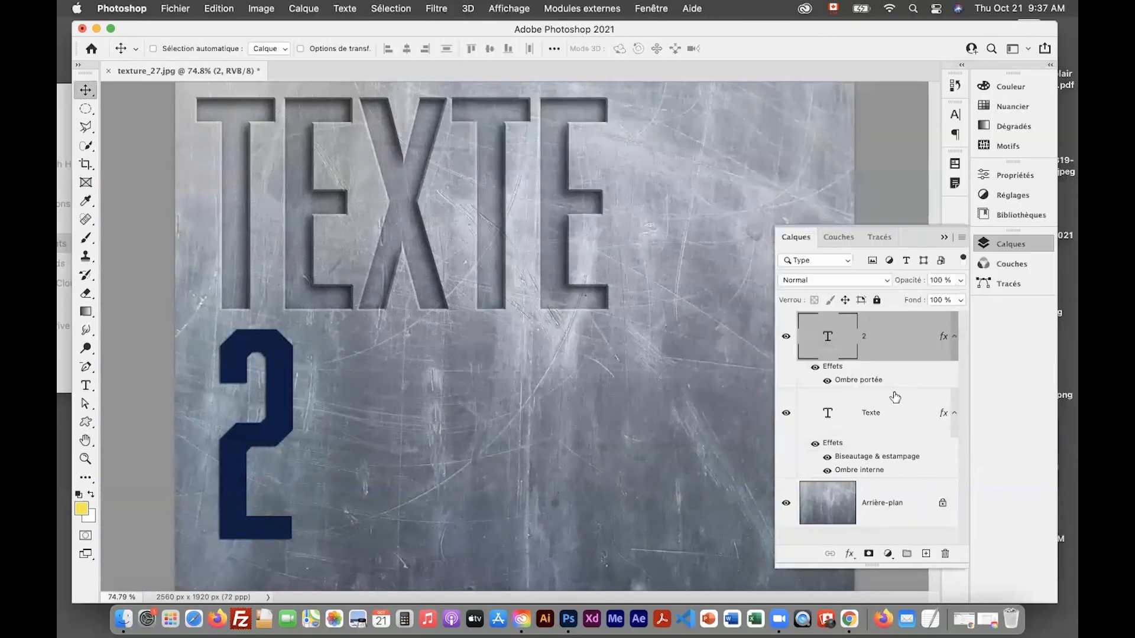
# Step: Lower the "2" layer's fill (Fond) to 26%
pyautogui.click(960, 300)
pyautogui.moveTo(961, 316); pyautogui.dragTo(917, 316)
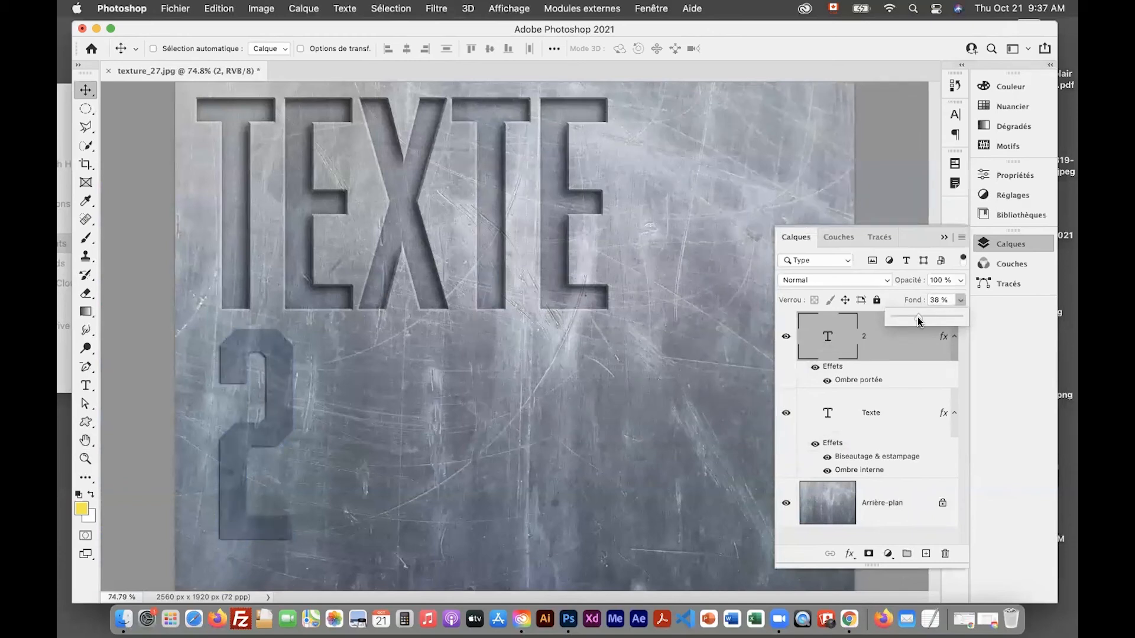
pyautogui.moveTo(913, 316); pyautogui.dragTo(911, 318)
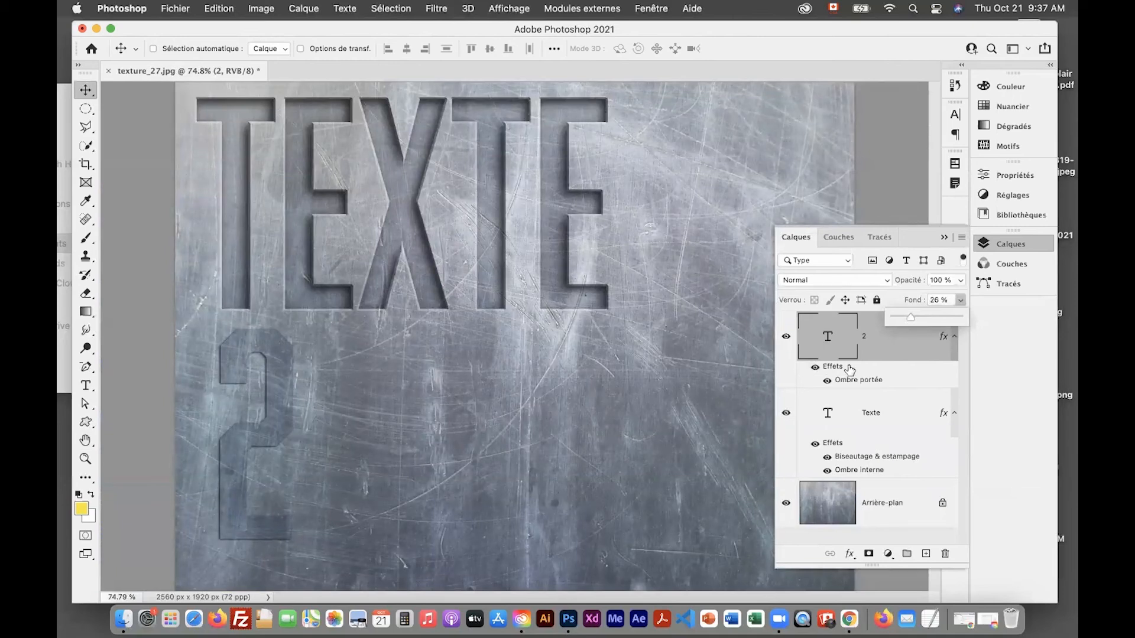
# Step: Set the "2" drop shadow's distance to 12 px and size to 18 px, and move the digit to the right of TEXTE
pyautogui.click(849, 384)
pyautogui.doubleClick(851, 382)
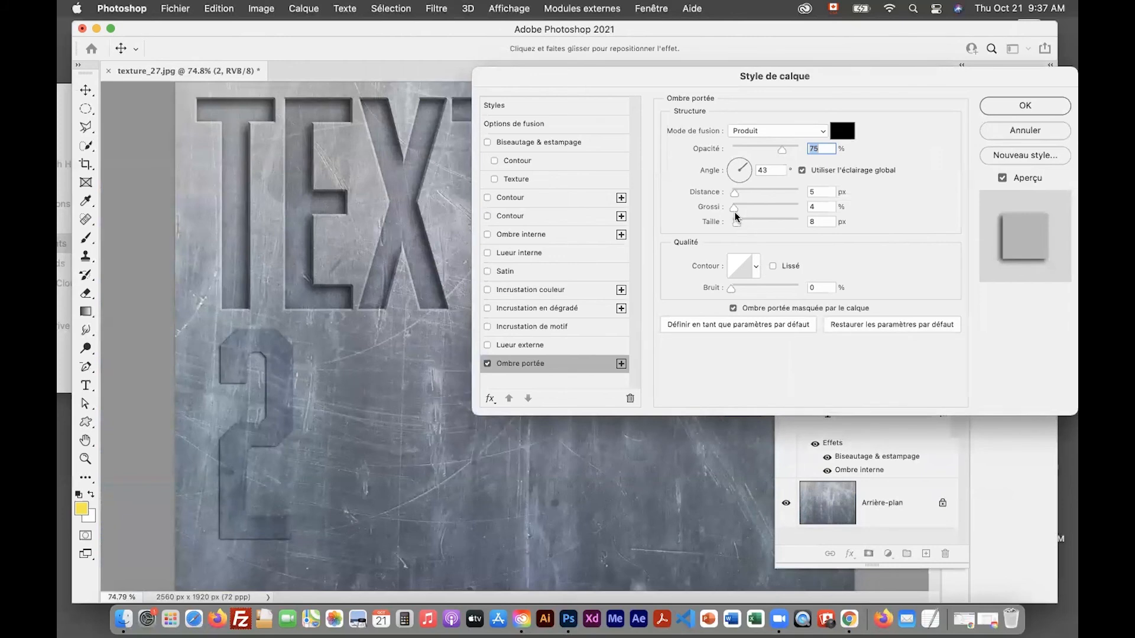
pyautogui.moveTo(735, 222); pyautogui.dragTo(740, 221)
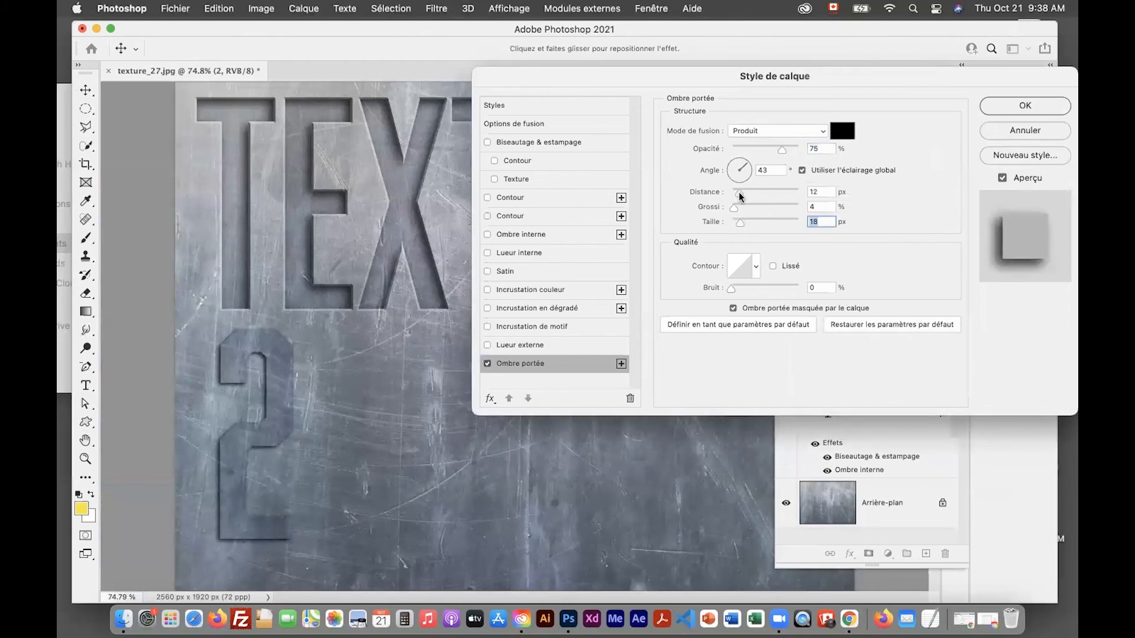
pyautogui.click(1039, 109)
pyautogui.moveTo(279, 439); pyautogui.dragTo(702, 208)
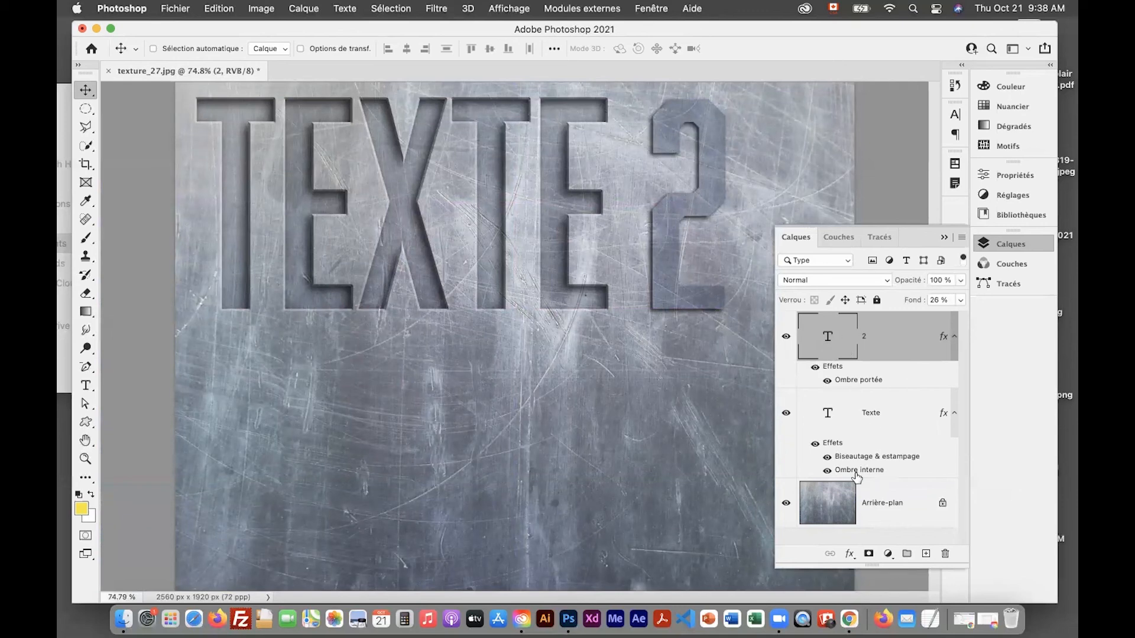
# Step: Add a Biseautage & estampage effect to the "2" layer using the Biseau interne style, keeping the digit in view
pyautogui.doubleClick(851, 444)
pyautogui.click(579, 332)
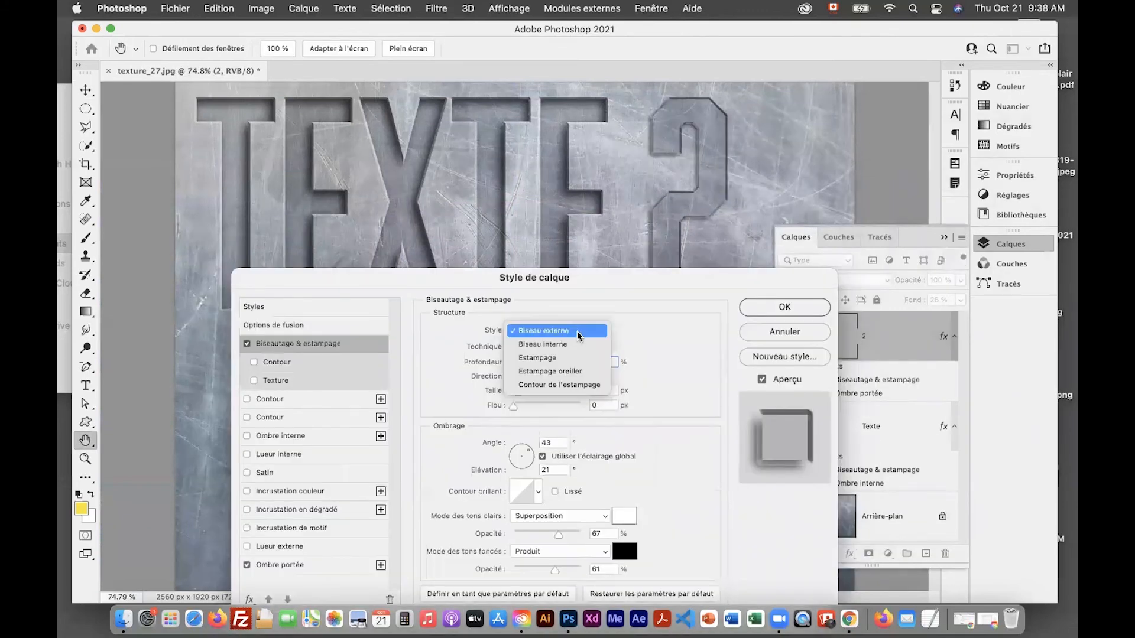
pyautogui.click(579, 344)
pyautogui.moveTo(662, 281); pyautogui.dragTo(1076, 205)
pyautogui.moveTo(750, 202); pyautogui.dragTo(882, 158)
pyautogui.click(798, 223)
pyautogui.click(798, 223)
pyautogui.moveTo(903, 158); pyautogui.dragTo(834, 142)
pyautogui.click(983, 248)
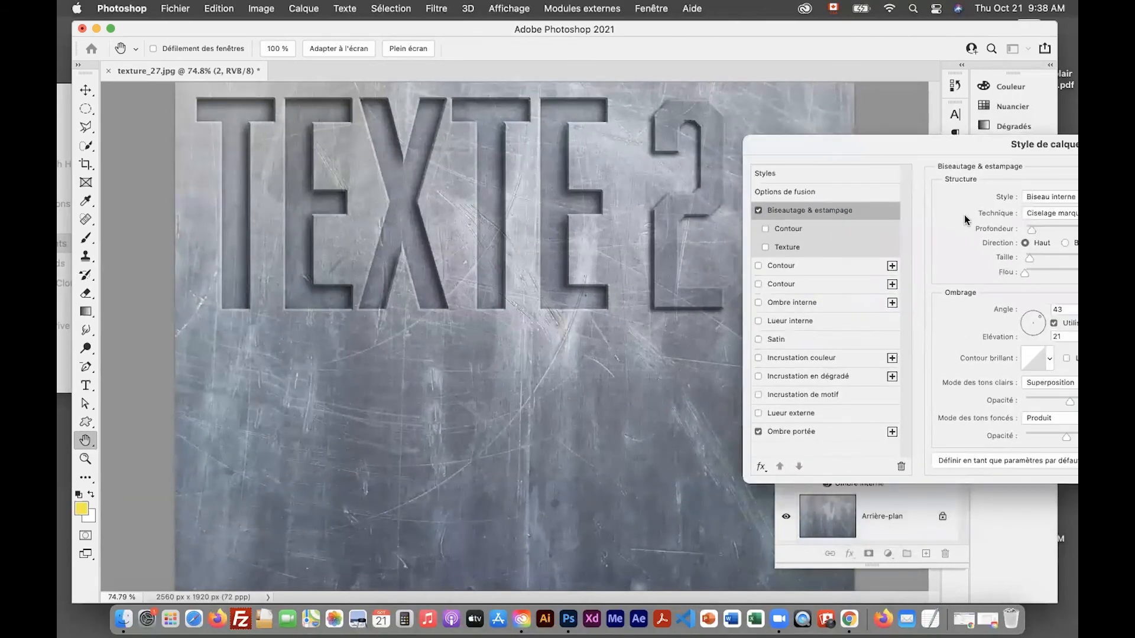
# Step: Compare the bevel's Bas and Haut directions on the "2", keep Haut, and apply the layer style
pyautogui.click(1065, 243)
pyautogui.click(1026, 243)
pyautogui.moveTo(867, 135); pyautogui.dragTo(584, 203)
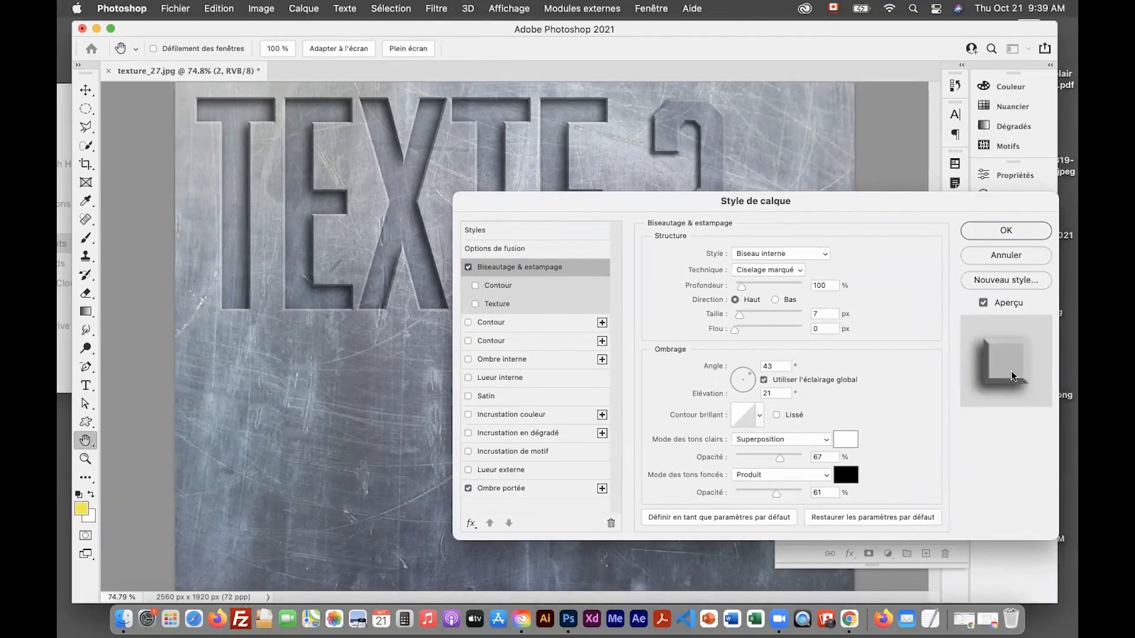
pyautogui.click(970, 230)
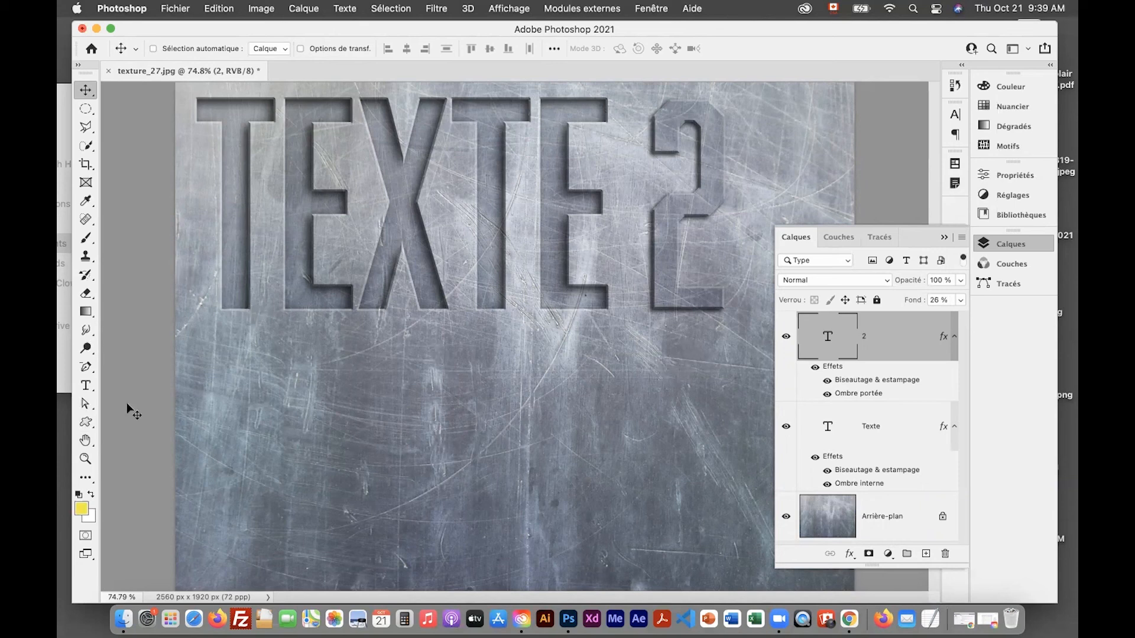
# Step: Add a "3" as a new text layer in Abolition Regular at 1040 pt and place it centred below TEXTE
pyautogui.click(86, 385)
pyautogui.click(348, 411)
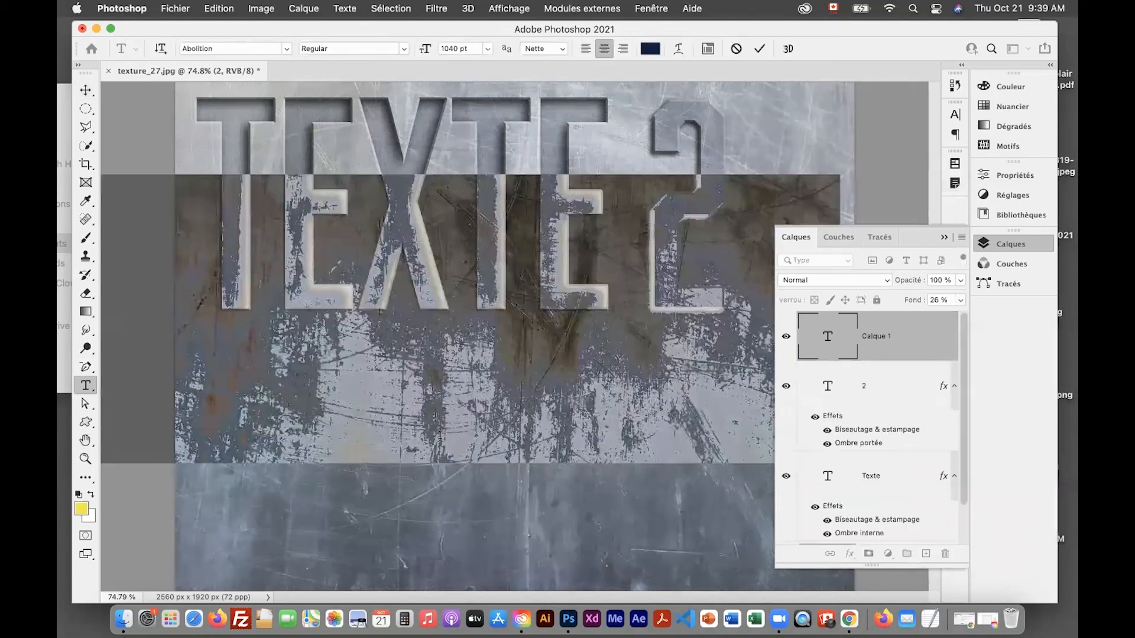
pyautogui.write('3')
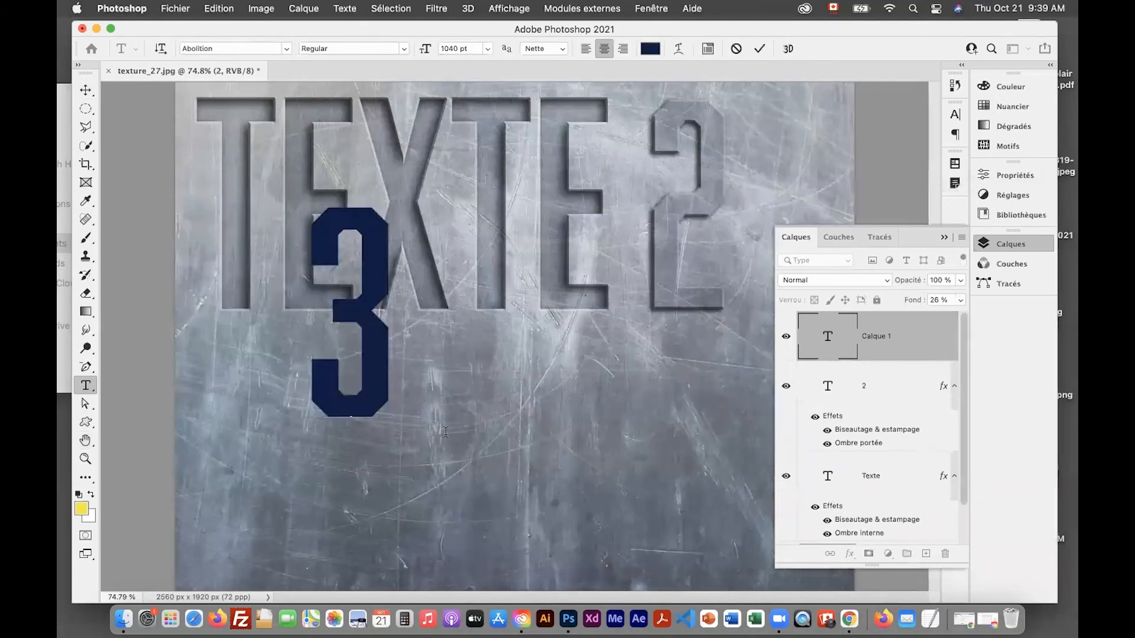
pyautogui.click(86, 90)
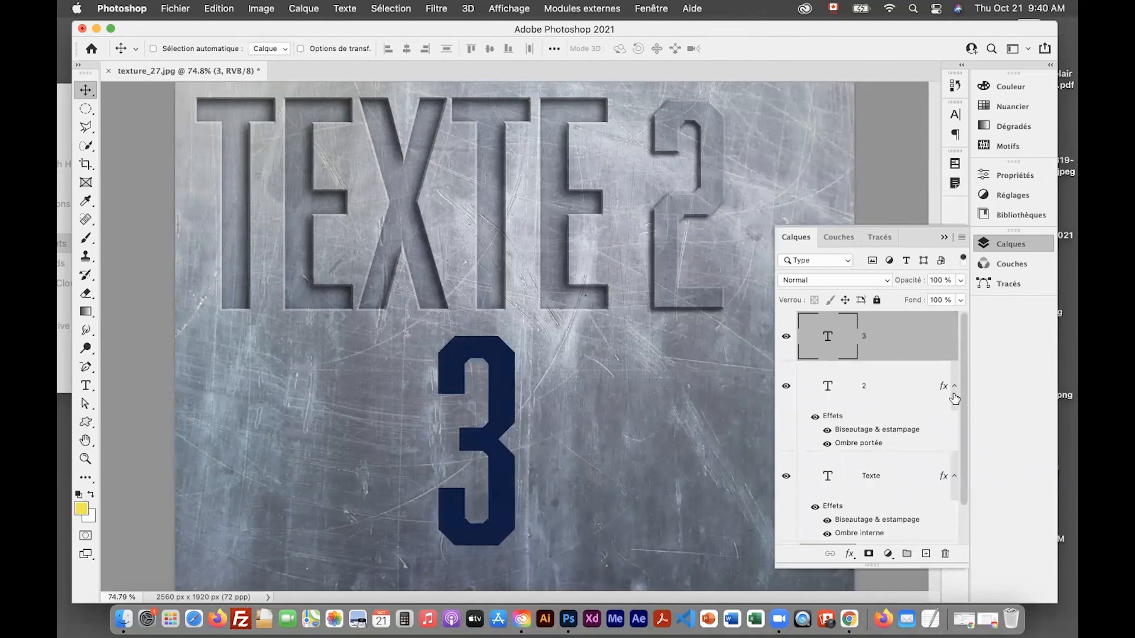
# Step: Copy all layer effects from the "2" layer onto the "3" layer
pyautogui.click(937, 399)
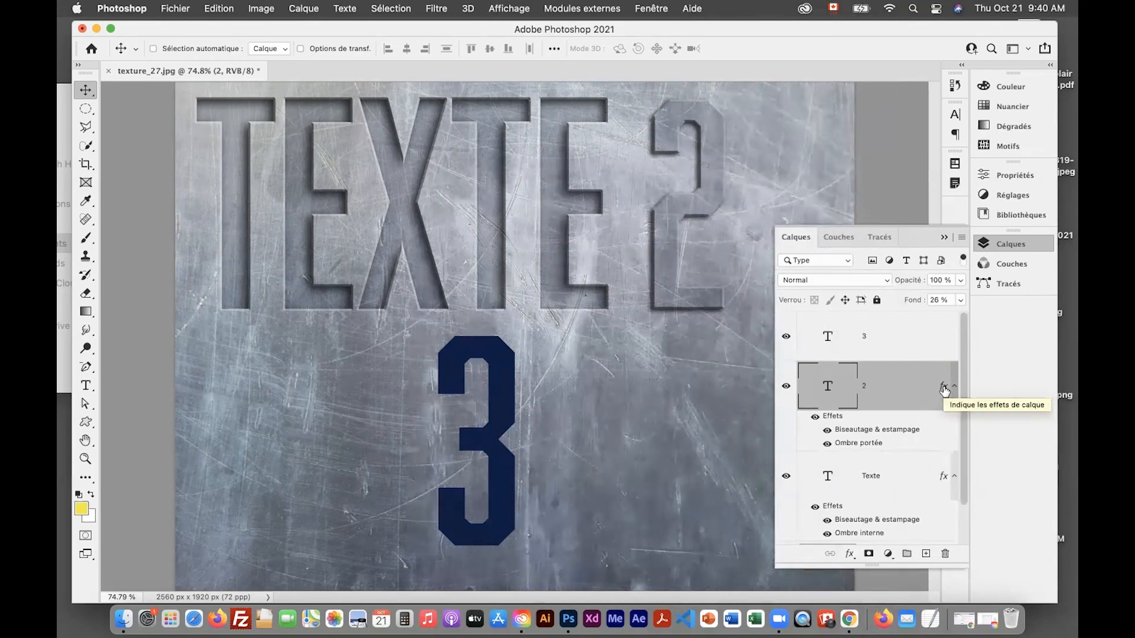
pyautogui.moveTo(943, 389); pyautogui.dragTo(935, 350)
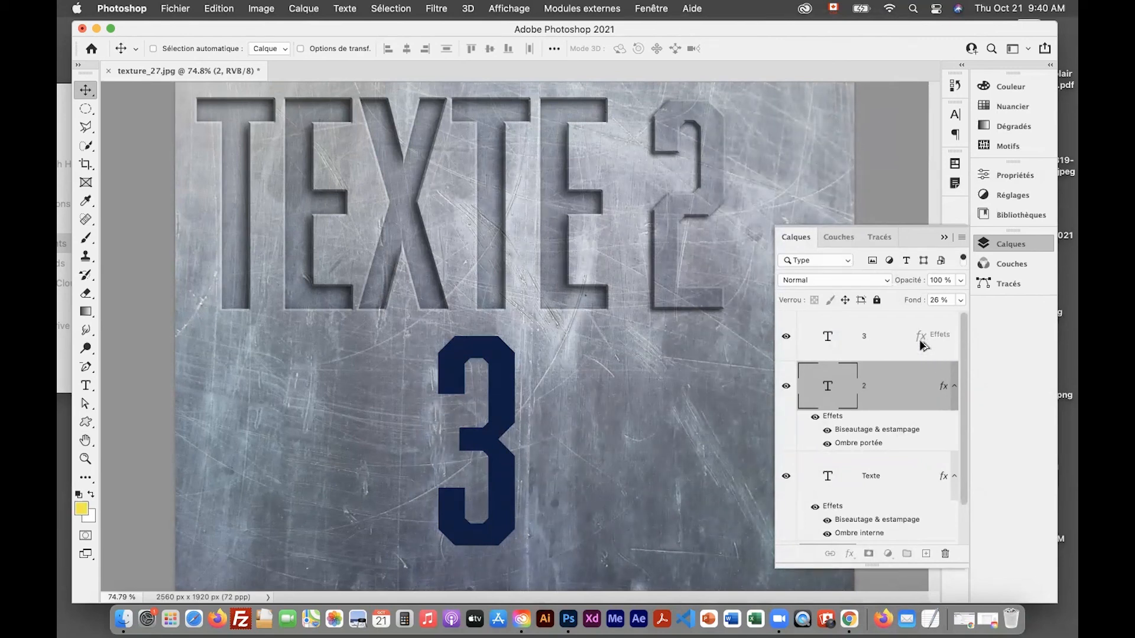
pyautogui.moveTo(921, 341); pyautogui.dragTo(922, 347)
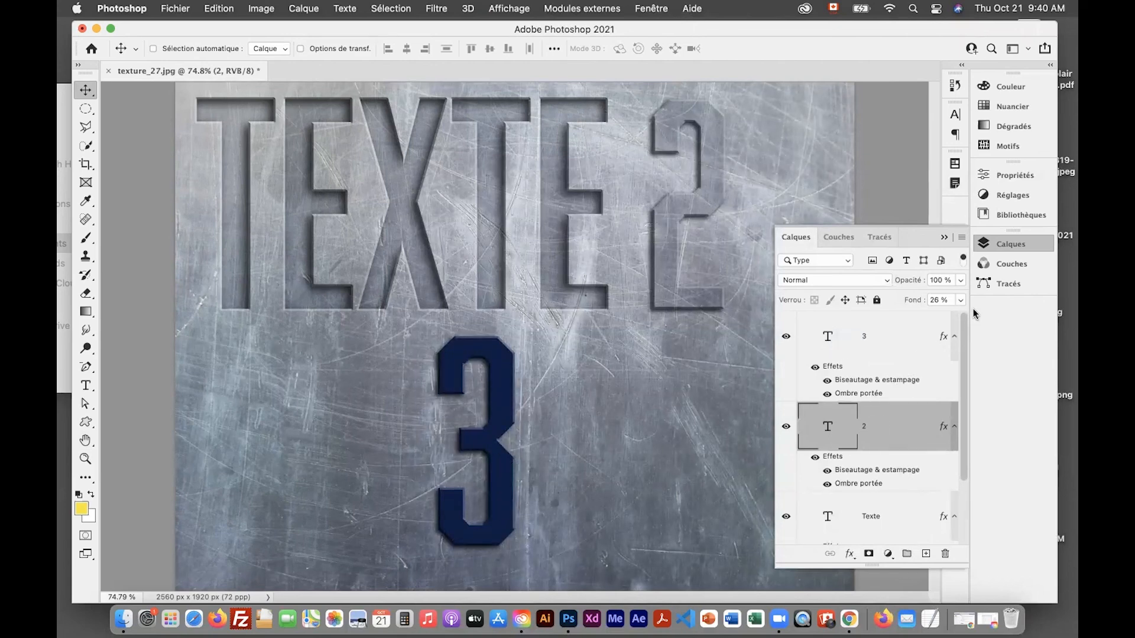
# Step: Lower the "3" layer's fill (Fond) to 39%
pyautogui.click(904, 342)
pyautogui.click(960, 300)
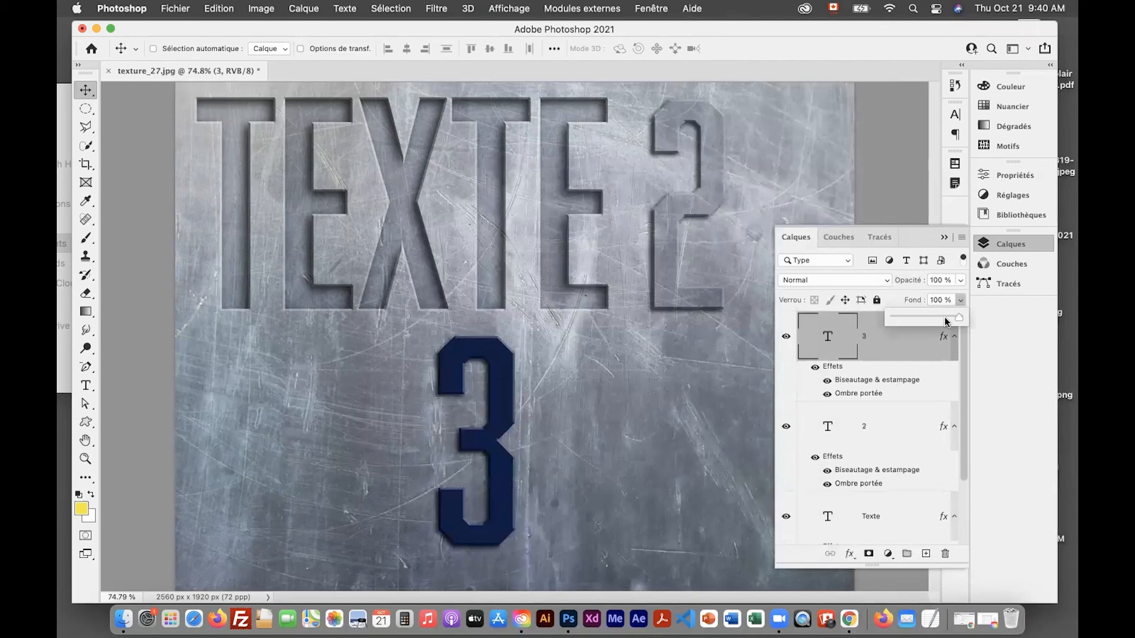
pyautogui.moveTo(947, 322); pyautogui.dragTo(920, 320)
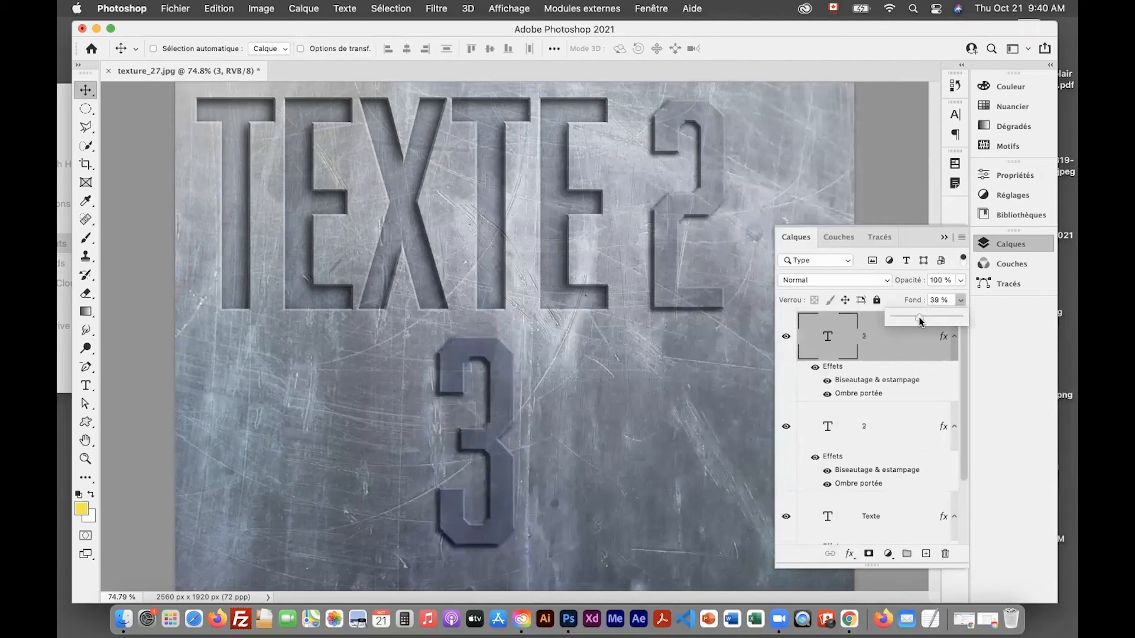
# Step: Raise the "2" layer's fill (Fond) to roughly match the "3", and collapse the layer list to clear the canvas
pyautogui.click(910, 427)
pyautogui.click(960, 300)
pyautogui.moveTo(919, 318); pyautogui.dragTo(920, 319)
pyautogui.click(944, 237)
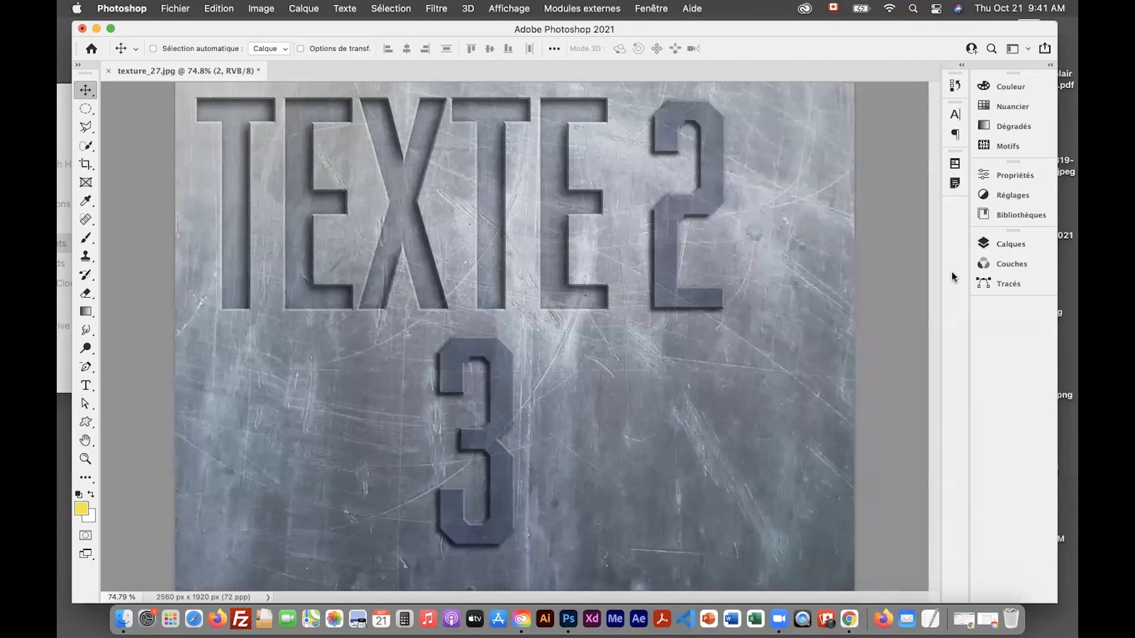